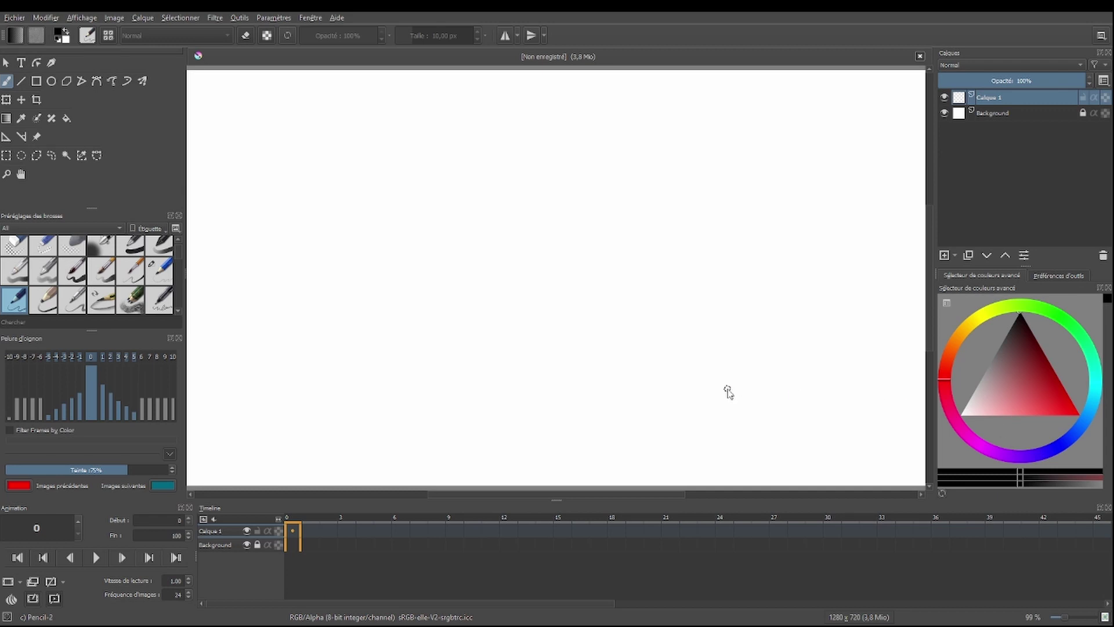
Rename the layer "Calque 1" as "brouillon"
{"action": "scroll", "coordinate": [715, 384], "scroll_direction": "down", "scroll_amount": 1}
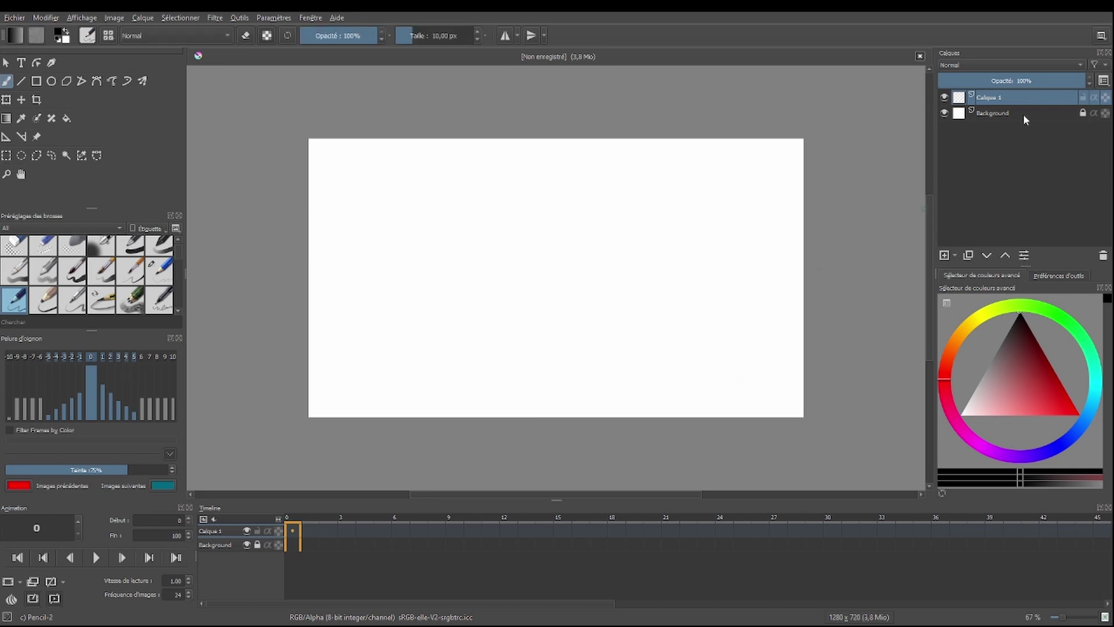
{"action": "double_click", "coordinate": [986, 98]}
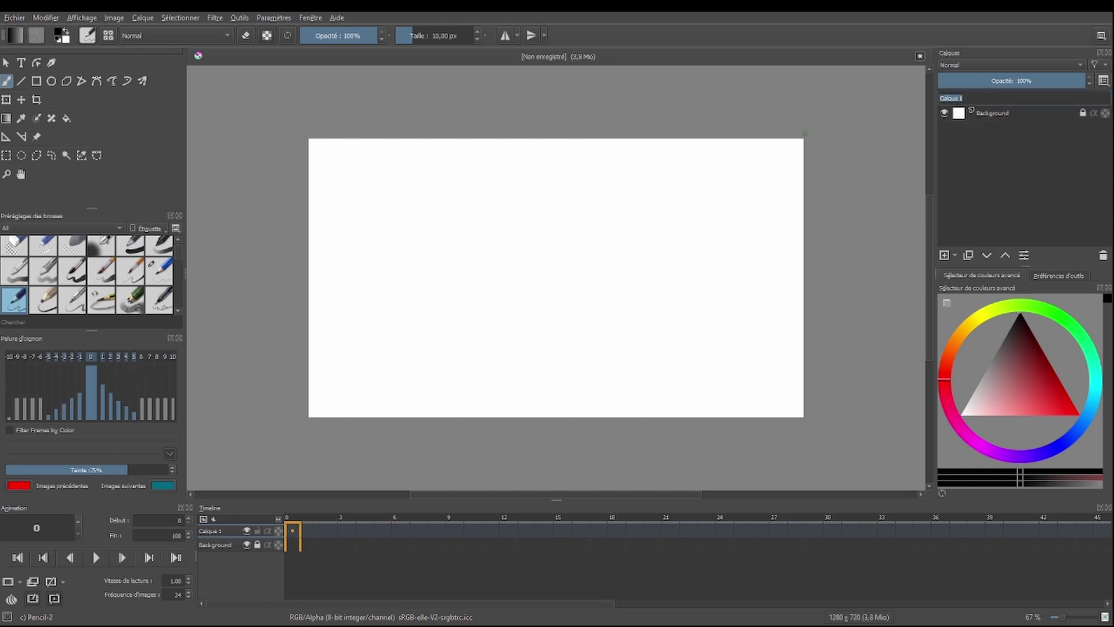
{"action": "type", "text": "brouillon"}
{"action": "key", "text": "Return"}
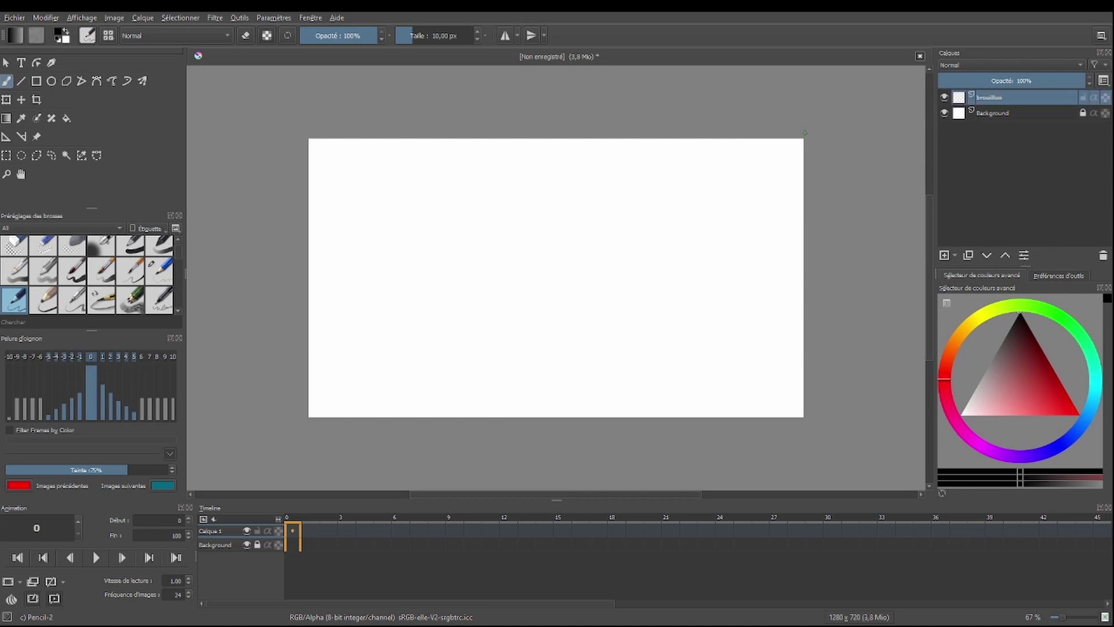
Add a new layer above "brouillon" and name it "Ligne de sol"
{"action": "left_click", "coordinate": [945, 255]}
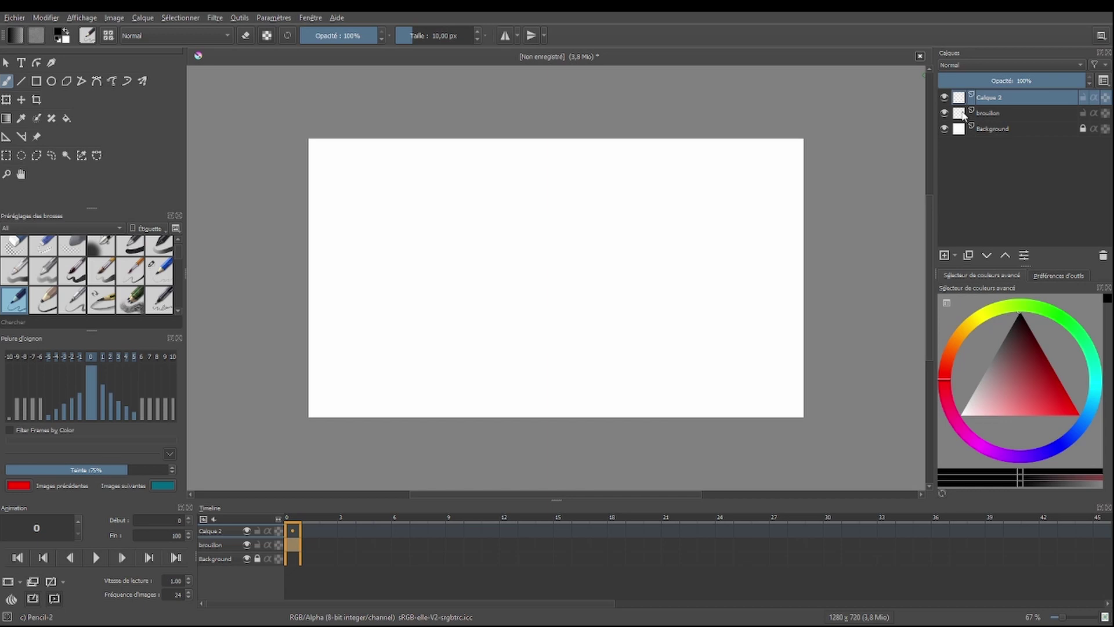
{"action": "key", "text": "space"}
{"action": "key", "text": "e"}
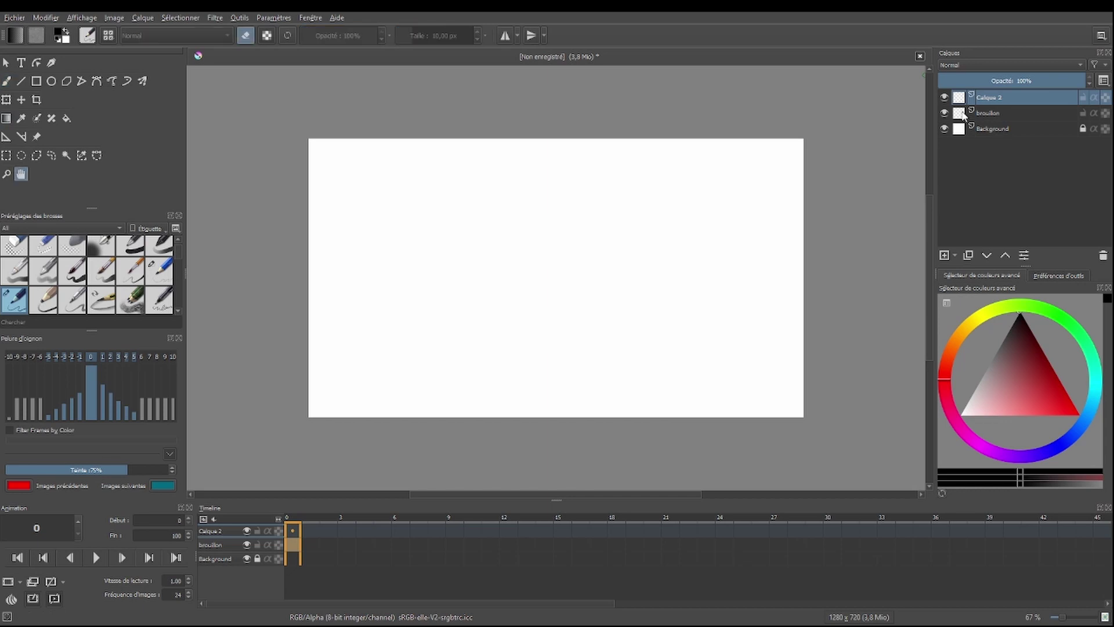
{"action": "double_click", "coordinate": [997, 98]}
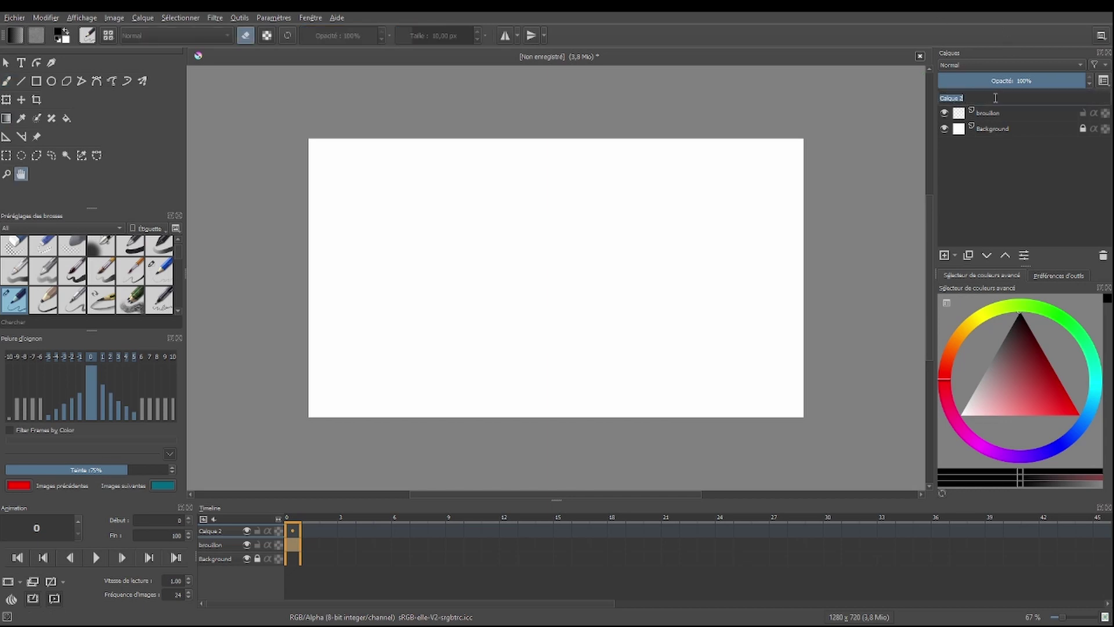
{"action": "type", "text": "Ligne de sol"}
{"action": "key", "text": "Return"}
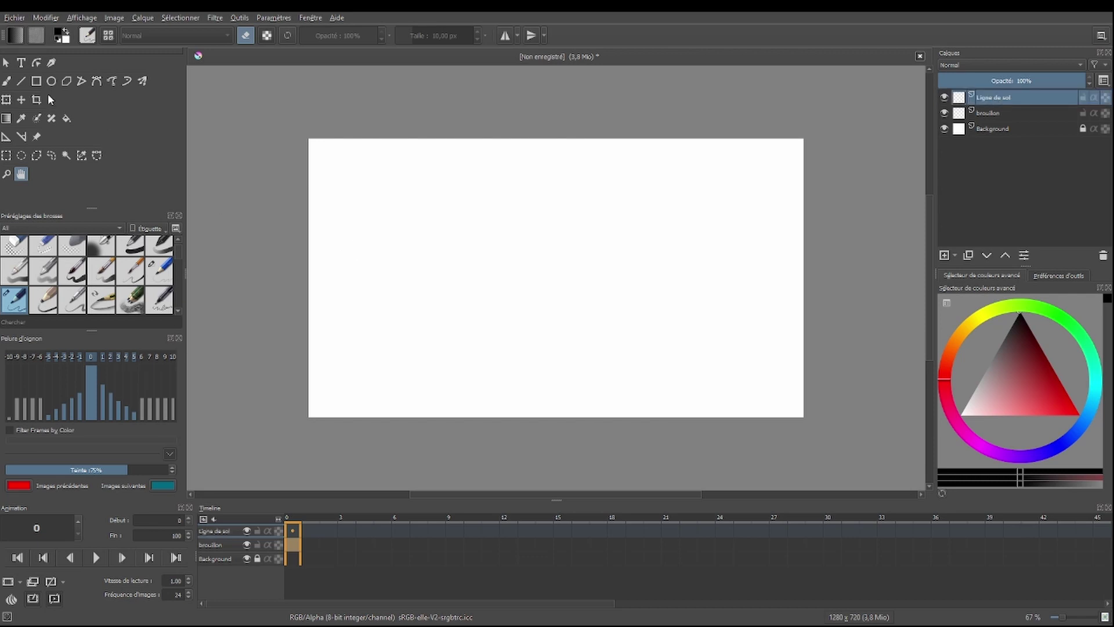
{"action": "left_click", "coordinate": [21, 82]}
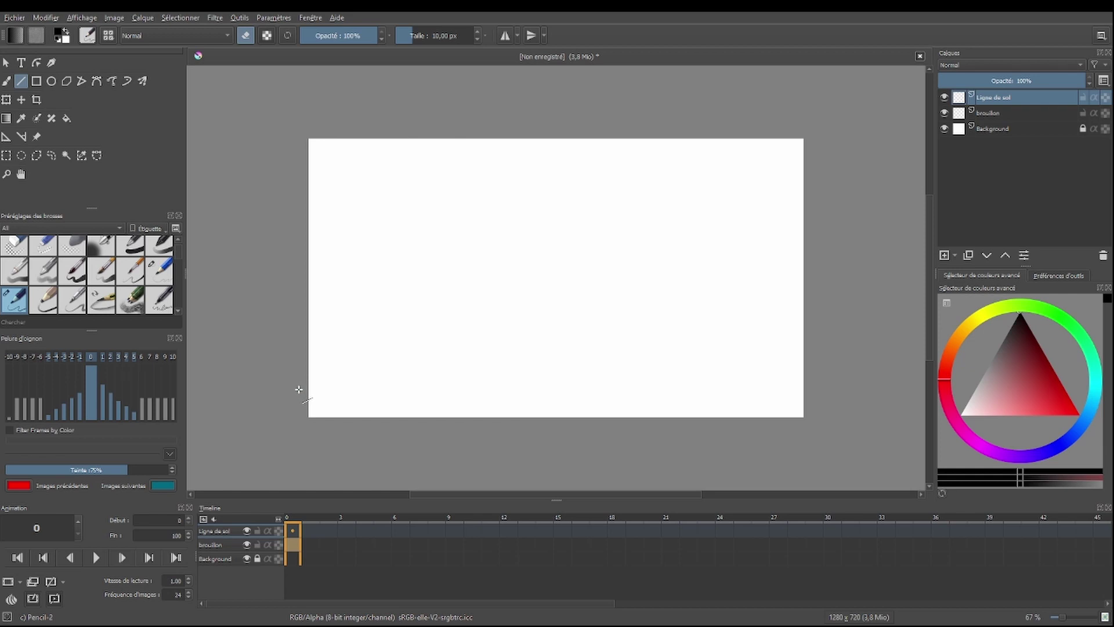
{"action": "left_click_drag", "start_coordinate": [300, 390], "coordinate": [807, 389]}
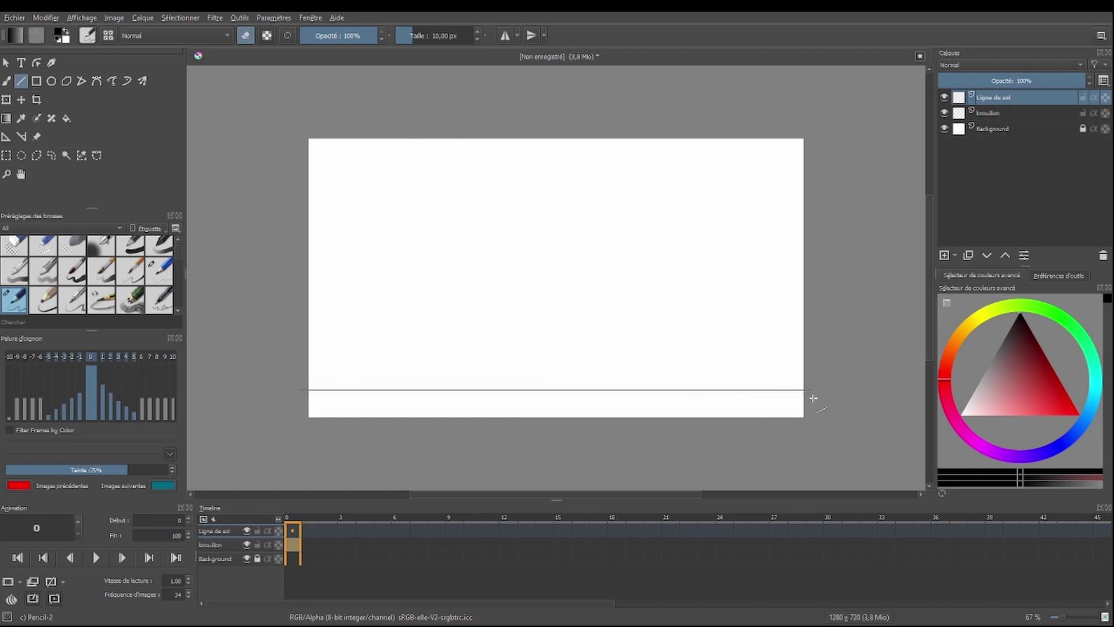
{"action": "key", "text": "Escape"}
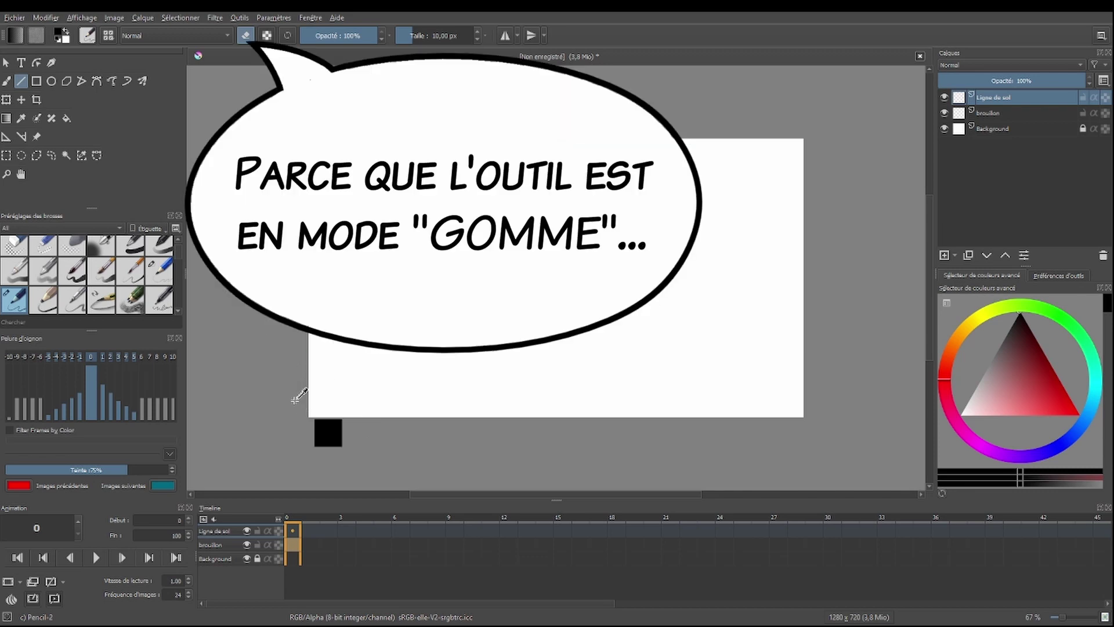
{"action": "key", "text": "ctrl+z"}
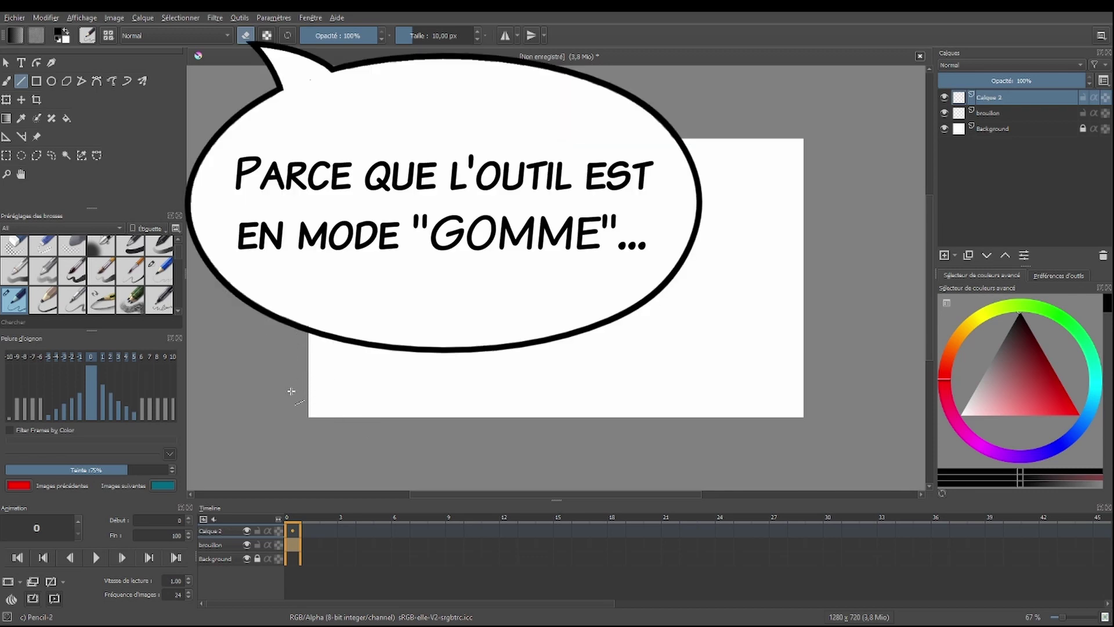
{"action": "left_click_drag", "start_coordinate": [291, 393], "coordinate": [815, 405]}
Turn off eraser mode and draw a straight horizontal ground line across the full width of the lower canvas
{"action": "left_click", "coordinate": [245, 36]}
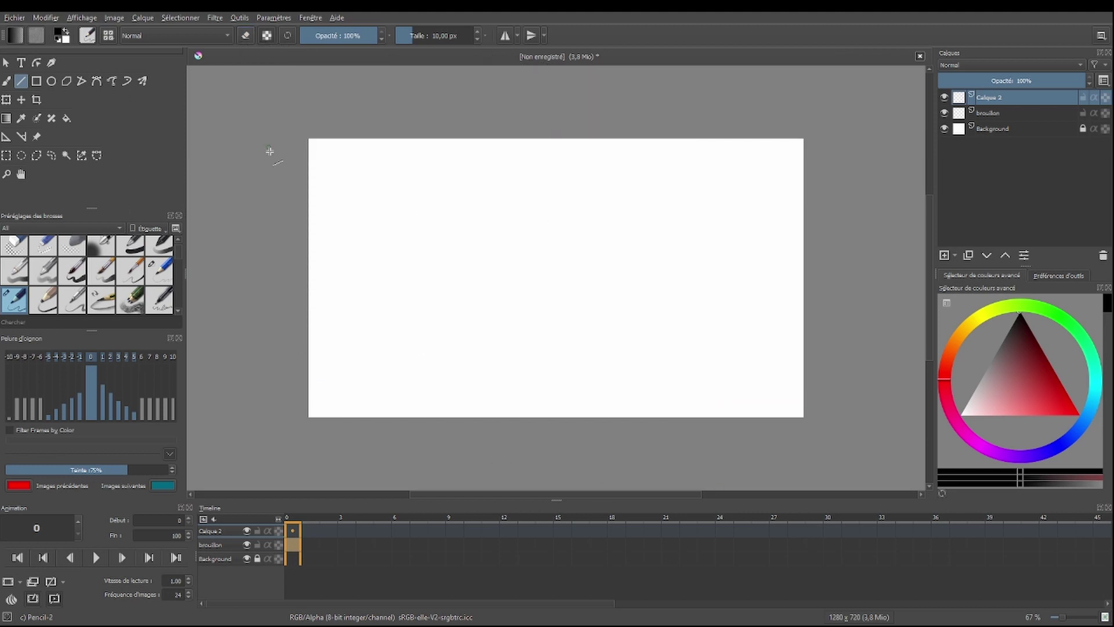
{"action": "left_click_drag", "start_coordinate": [288, 381], "coordinate": [880, 385]}
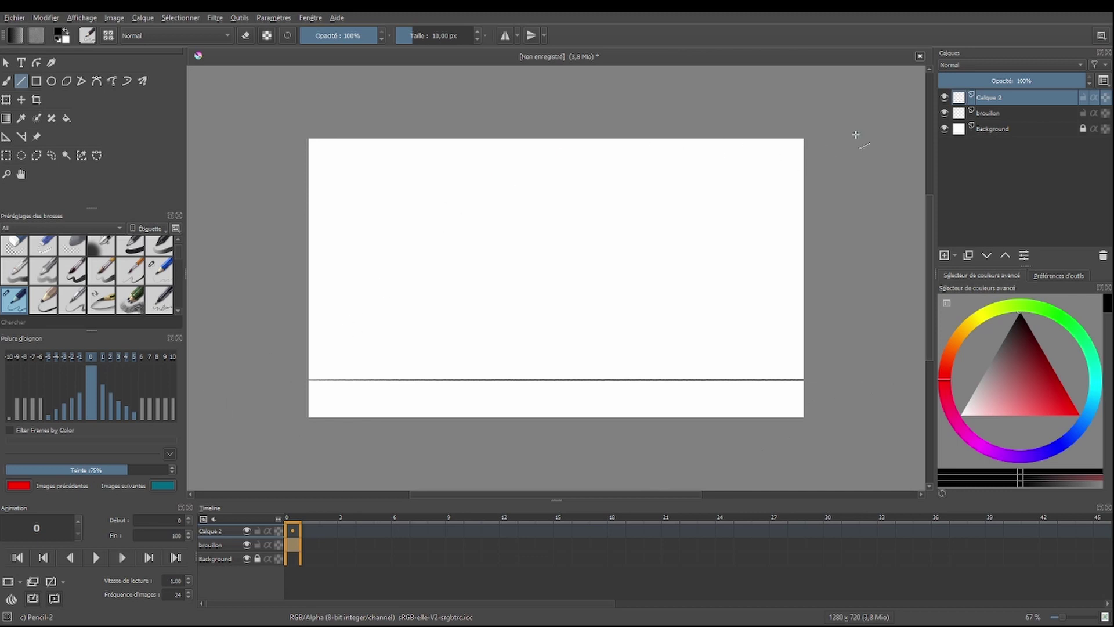
Make "brouillon" the active layer and choose the freehand brush with the Pencil-1 Hard preset
{"action": "left_click", "coordinate": [980, 113]}
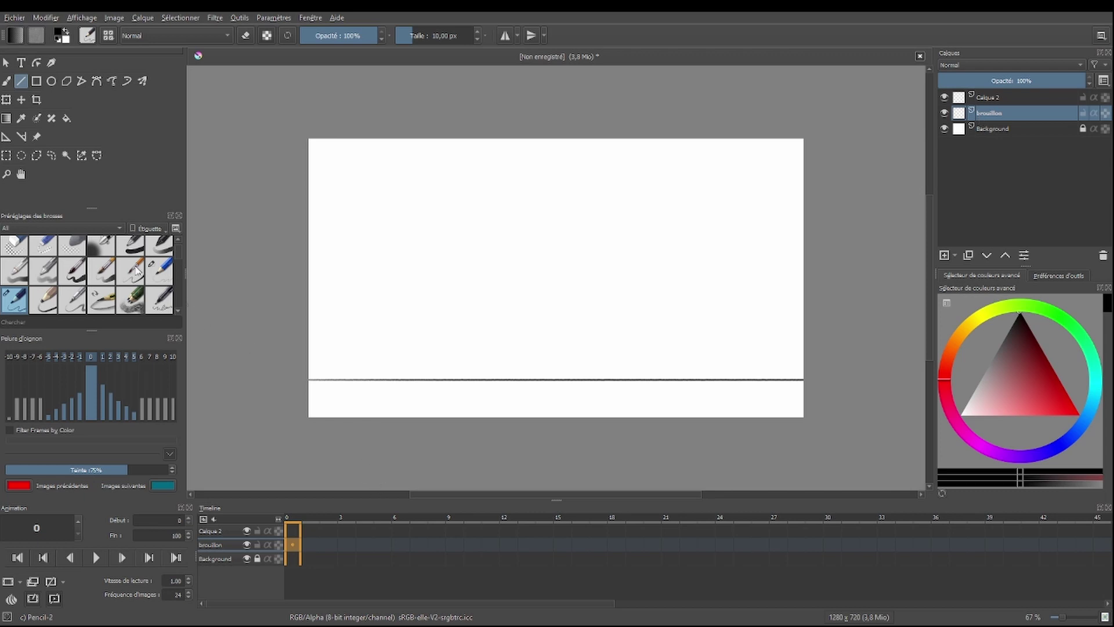
{"action": "left_click", "coordinate": [7, 82]}
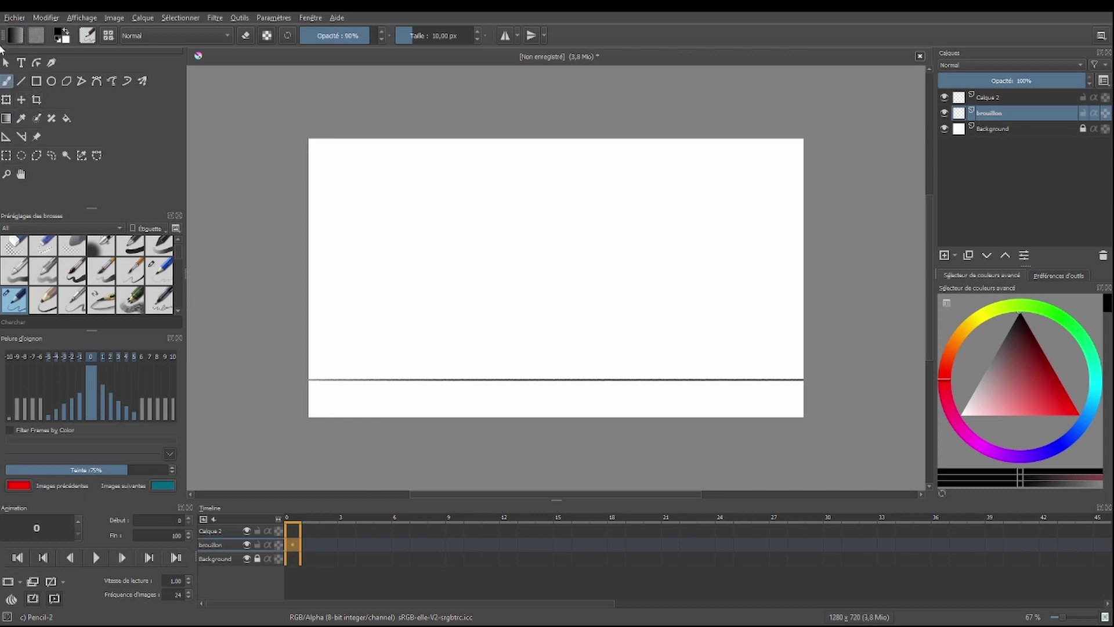
{"action": "left_click", "coordinate": [159, 270]}
{"action": "mouse_move", "coordinate": [285, 193]}
{"action": "left_mouse_down"}
{"action": "mouse_move", "coordinate": [393, 317]}
{"action": "mouse_move", "coordinate": [421, 328]}
{"action": "mouse_move", "coordinate": [576, 352]}
{"action": "mouse_move", "coordinate": [658, 294]}
{"action": "mouse_move", "coordinate": [756, 359]}
{"action": "mouse_move", "coordinate": [858, 311]}
{"action": "left_mouse_up"}
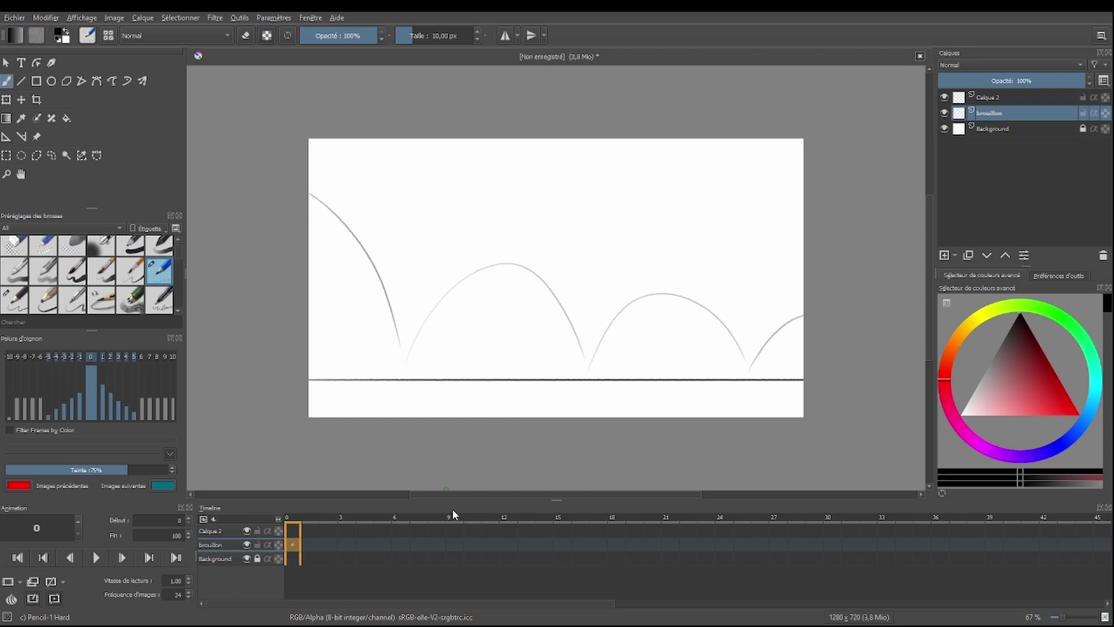
{"action": "key", "text": "ctrl+z"}
{"action": "key", "text": "ctrl+z"}
{"action": "key", "text": "ctrl+z"}
{"action": "key", "text": "ctrl+z"}
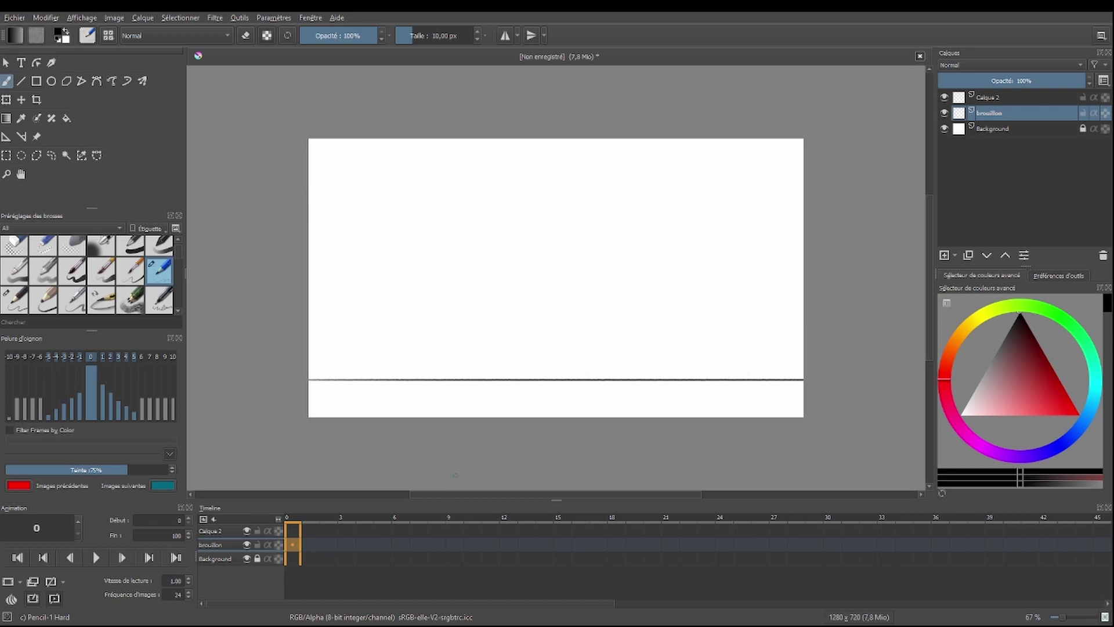
Draw a straight vertical guide line at 60% opacity from near the canvas's upper centre down to just above the ground line
{"action": "left_click", "coordinate": [21, 81]}
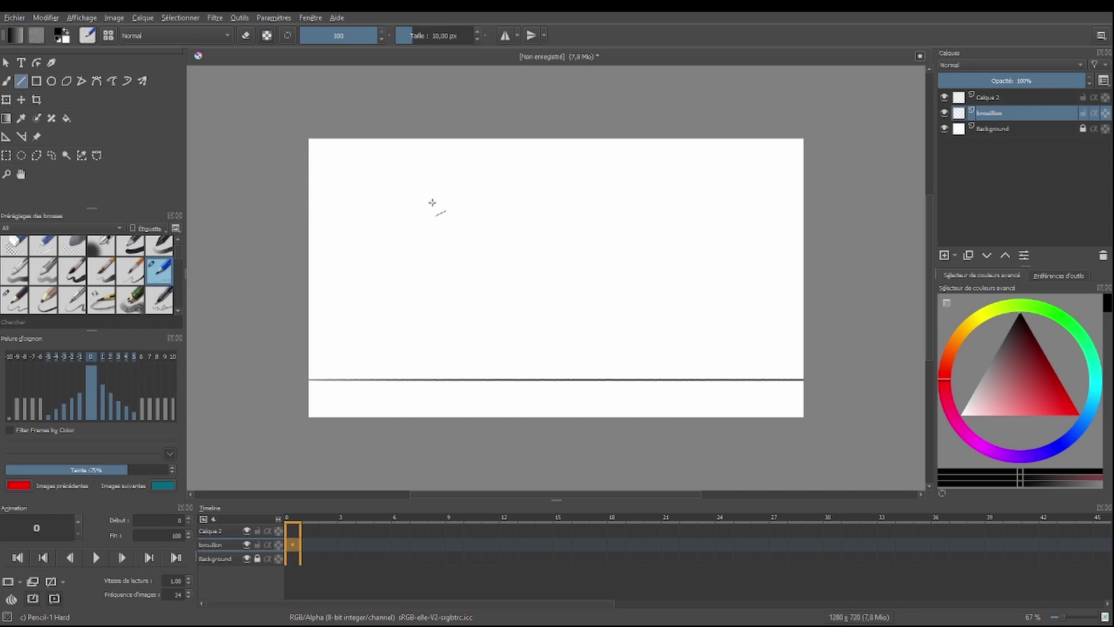
{"action": "type", "text": "60"}
{"action": "key", "text": "Return"}
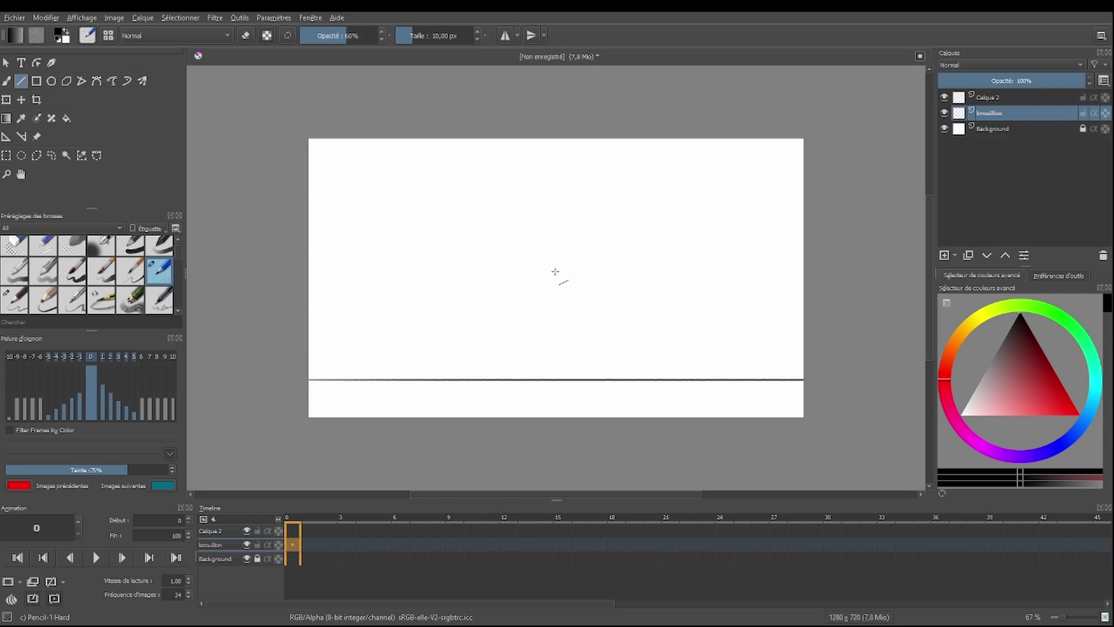
{"action": "left_click_drag", "start_coordinate": [554, 175], "coordinate": [556, 369]}
Sketch two freehand ball circles, one at the upper end of the vertical guide and one resting on the ground line
{"action": "left_click", "coordinate": [51, 82]}
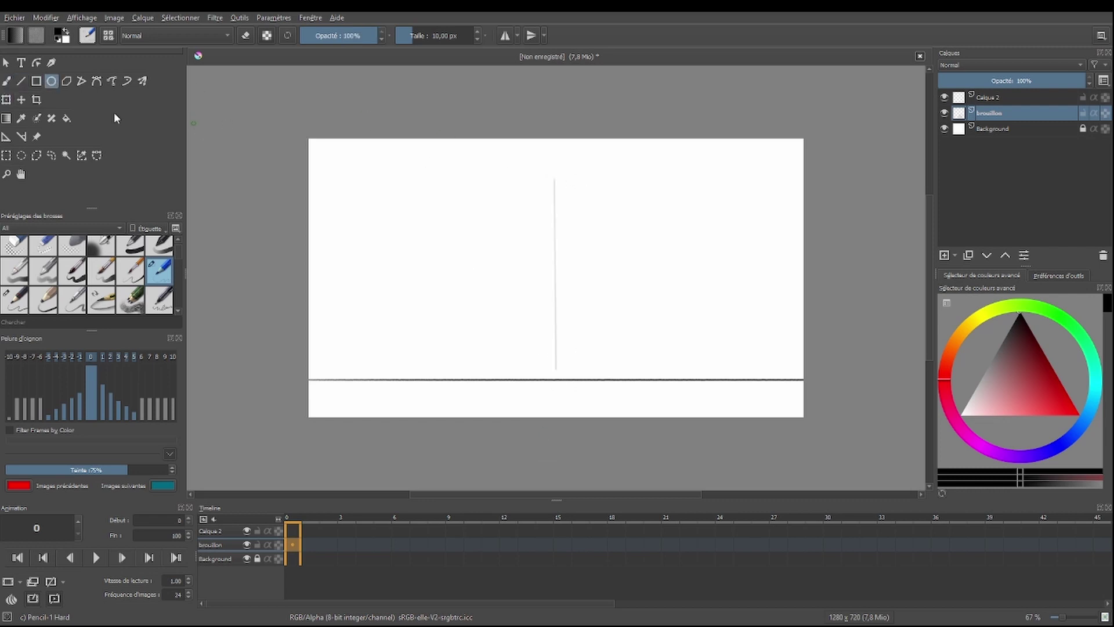
{"action": "left_click", "coordinate": [8, 83]}
{"action": "mouse_move", "coordinate": [553, 163]}
{"action": "left_mouse_down"}
{"action": "mouse_move", "coordinate": [561, 191]}
{"action": "mouse_move", "coordinate": [539, 187]}
{"action": "left_mouse_up"}
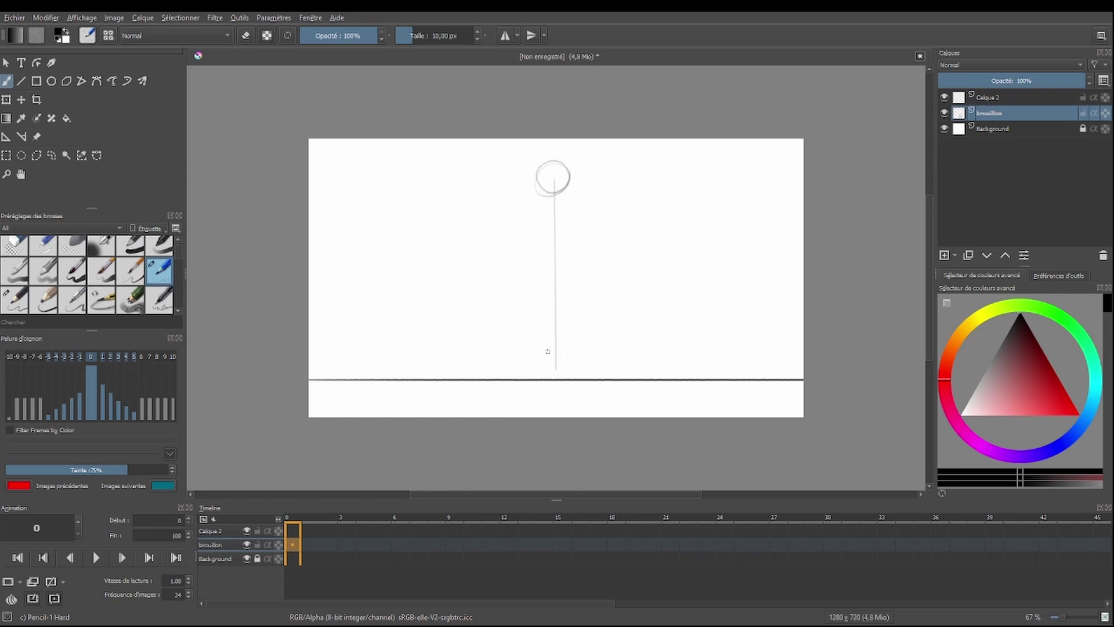
{"action": "mouse_move", "coordinate": [541, 357]}
{"action": "left_mouse_down"}
{"action": "mouse_move", "coordinate": [572, 362]}
{"action": "mouse_move", "coordinate": [548, 378]}
{"action": "left_mouse_up"}
{"action": "left_click_drag", "start_coordinate": [778, 157], "coordinate": [775, 255]}
{"action": "left_click_drag", "start_coordinate": [784, 157], "coordinate": [767, 158]}
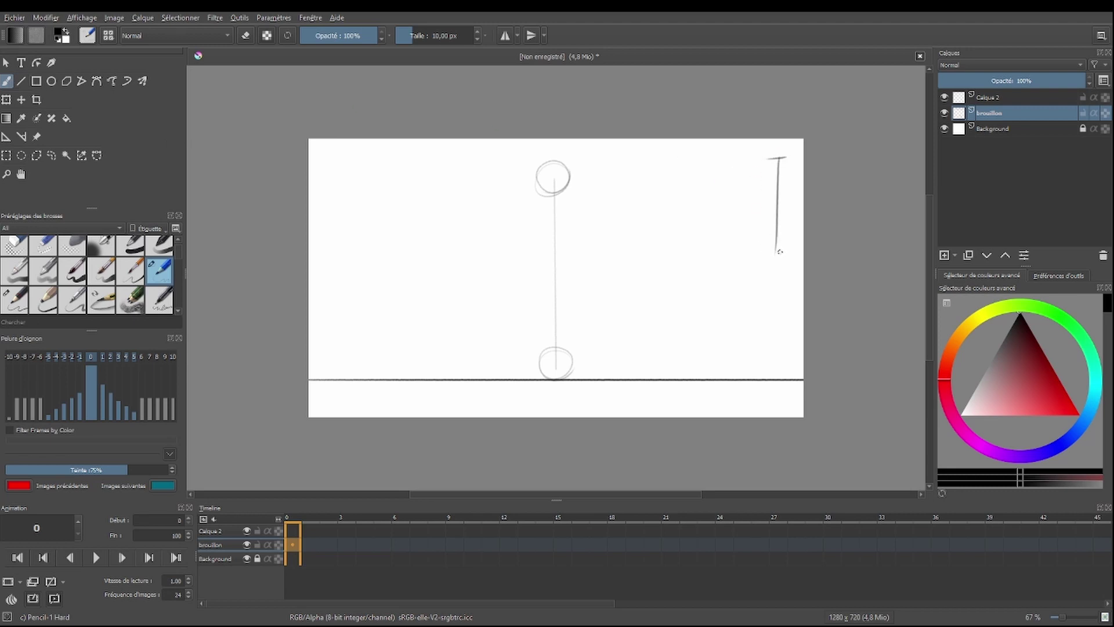
{"action": "left_click_drag", "start_coordinate": [782, 251], "coordinate": [765, 252]}
{"action": "key", "text": "ctrl+z"}
{"action": "key", "text": "ctrl+z"}
{"action": "key", "text": "ctrl+z"}
Set the brush opacity to 60% and sketch a small vertical spacing scale with tick marks in the canvas's upper right corner
{"action": "left_click", "coordinate": [329, 36]}
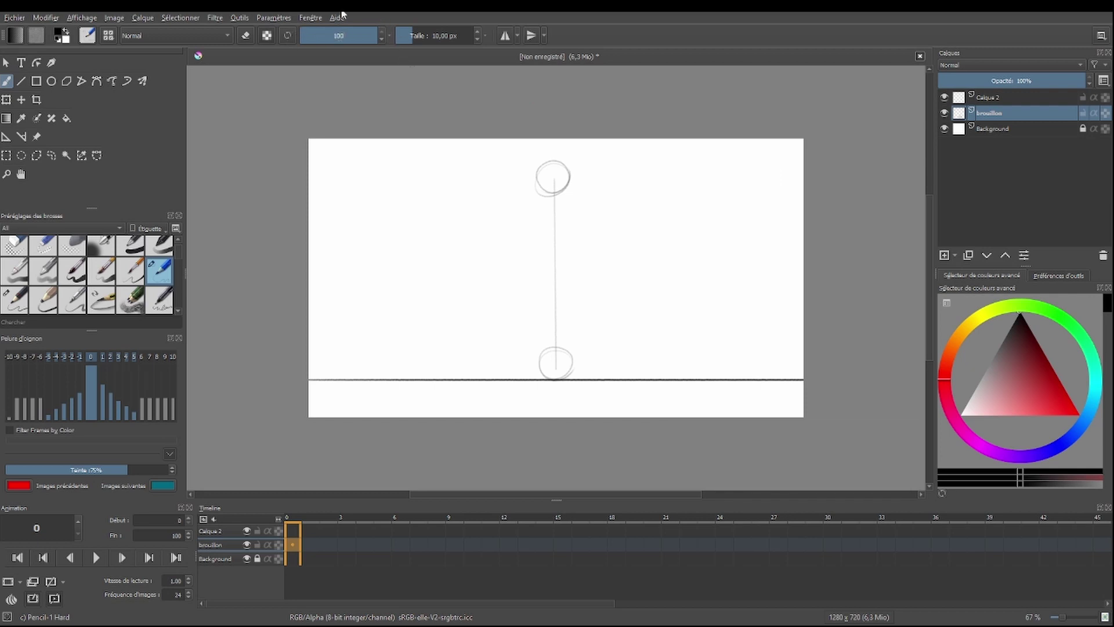
{"action": "type", "text": "60"}
{"action": "key", "text": "Return"}
{"action": "left_click_drag", "start_coordinate": [778, 160], "coordinate": [775, 227]}
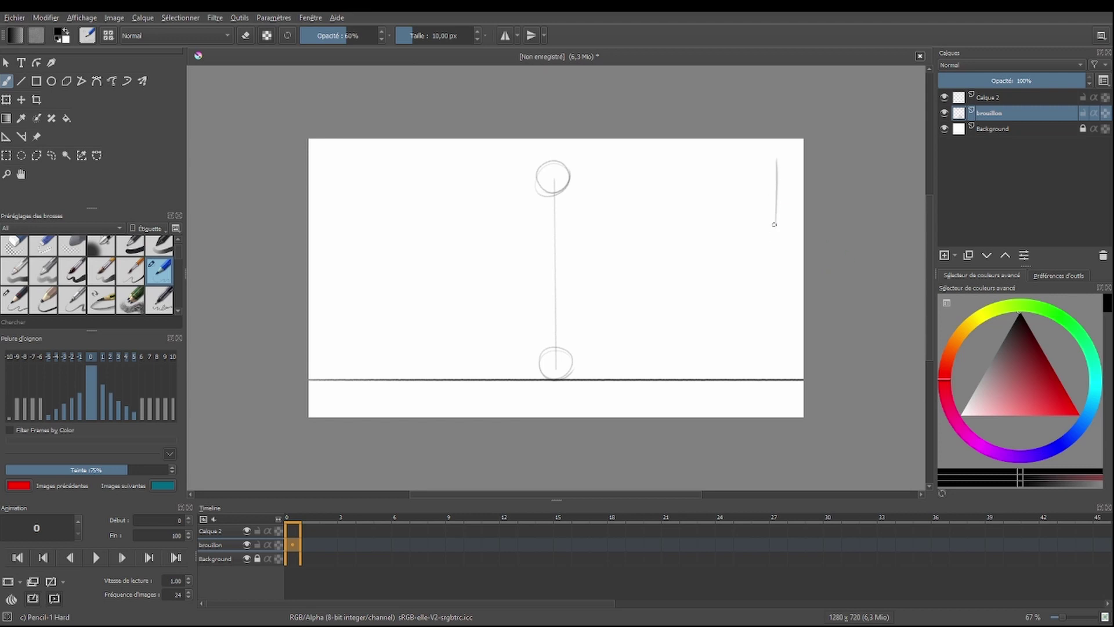
{"action": "left_click_drag", "start_coordinate": [784, 158], "coordinate": [773, 158]}
{"action": "left_click_drag", "start_coordinate": [784, 230], "coordinate": [770, 230]}
{"action": "mouse_move", "coordinate": [782, 159]}
{"action": "left_mouse_down"}
{"action": "mouse_move", "coordinate": [772, 163]}
{"action": "mouse_move", "coordinate": [773, 211]}
{"action": "left_mouse_up"}
{"action": "left_click_drag", "start_coordinate": [779, 165], "coordinate": [772, 166]}
{"action": "key", "text": "e"}
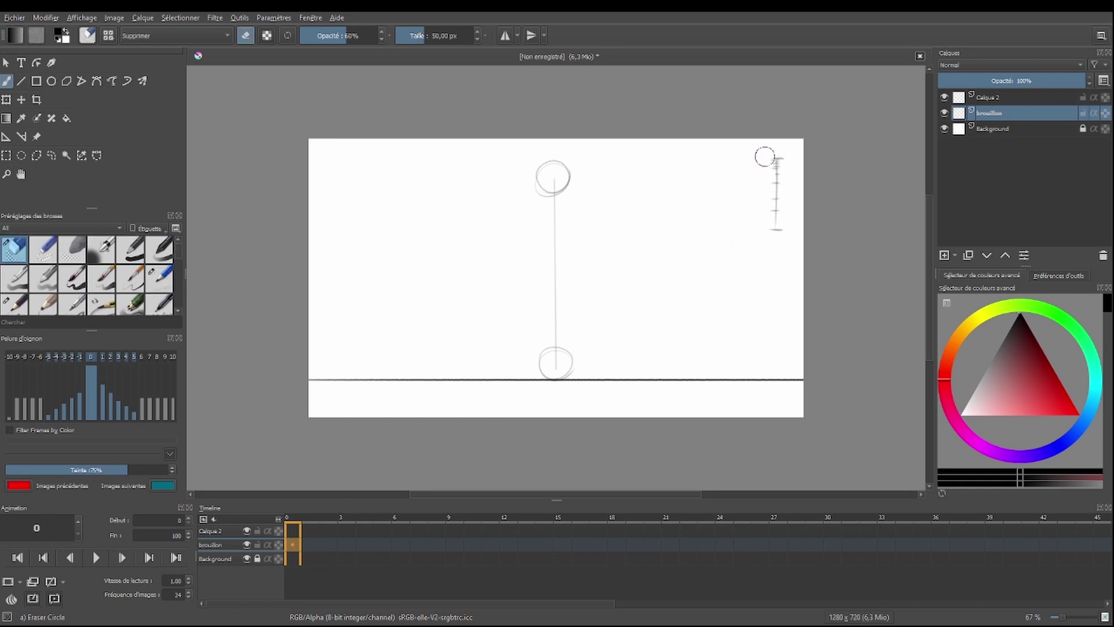
{"action": "key", "text": "e"}
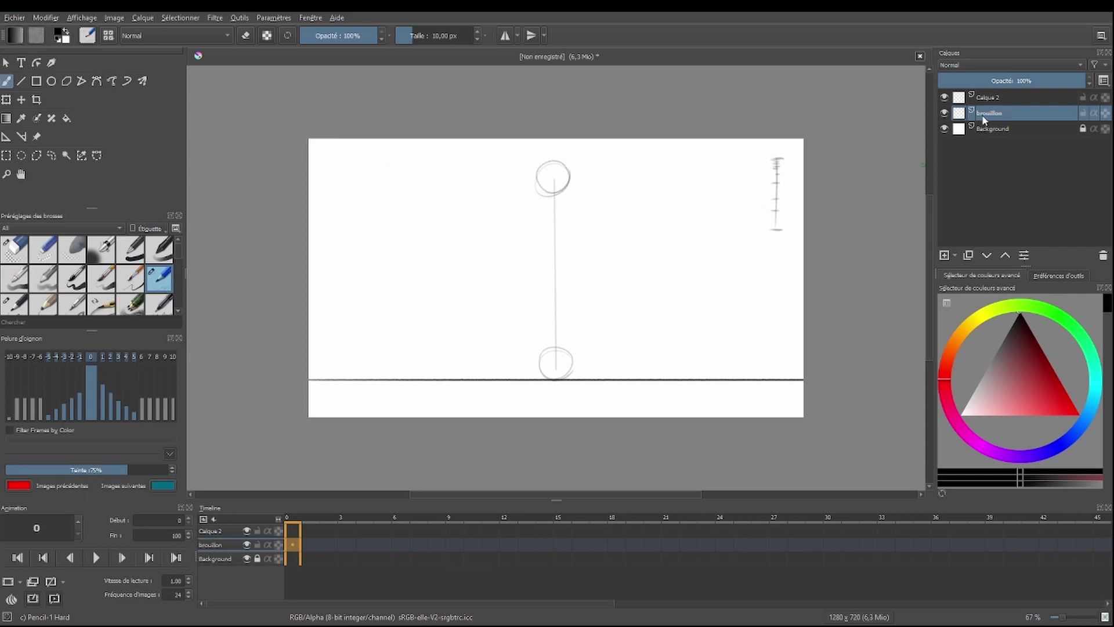
Rename the layer "Calque 2" holding the ground line as "ligne de sol"
{"action": "double_click", "coordinate": [987, 97]}
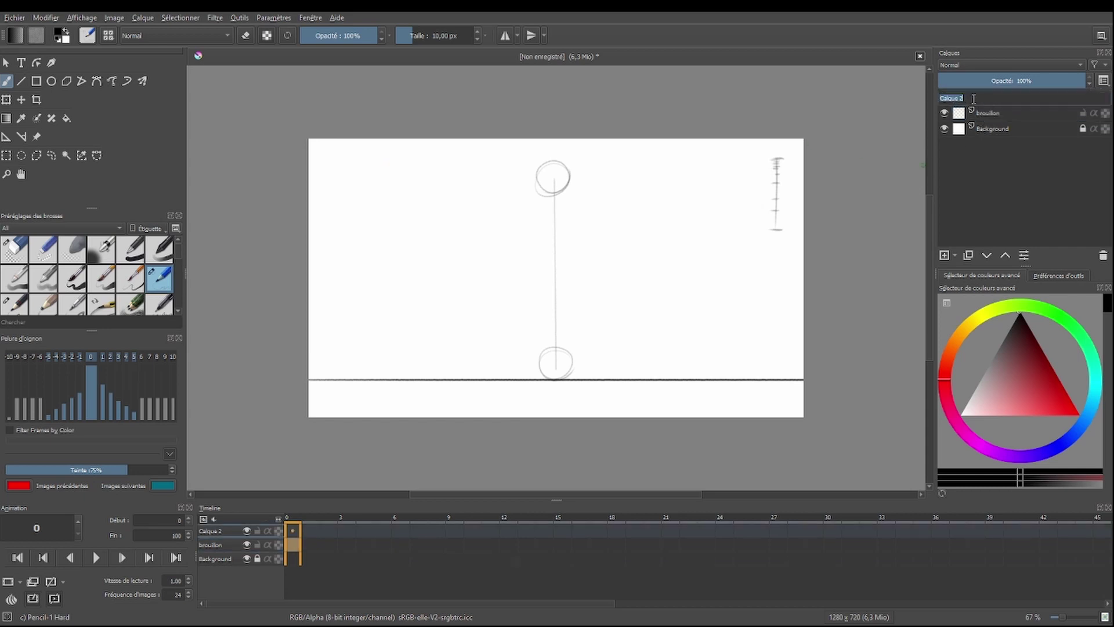
{"action": "type", "text": "ligne de sol"}
{"action": "key", "text": "Return"}
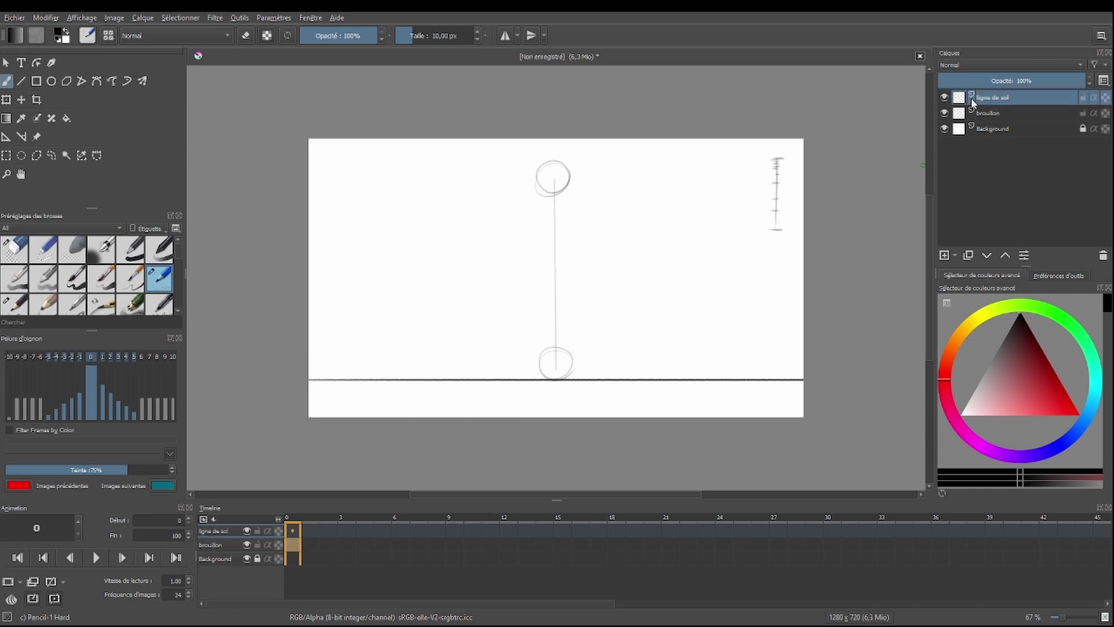
Add a new layer above "ligne de sol" and name it "Animation"
{"action": "left_click", "coordinate": [943, 255]}
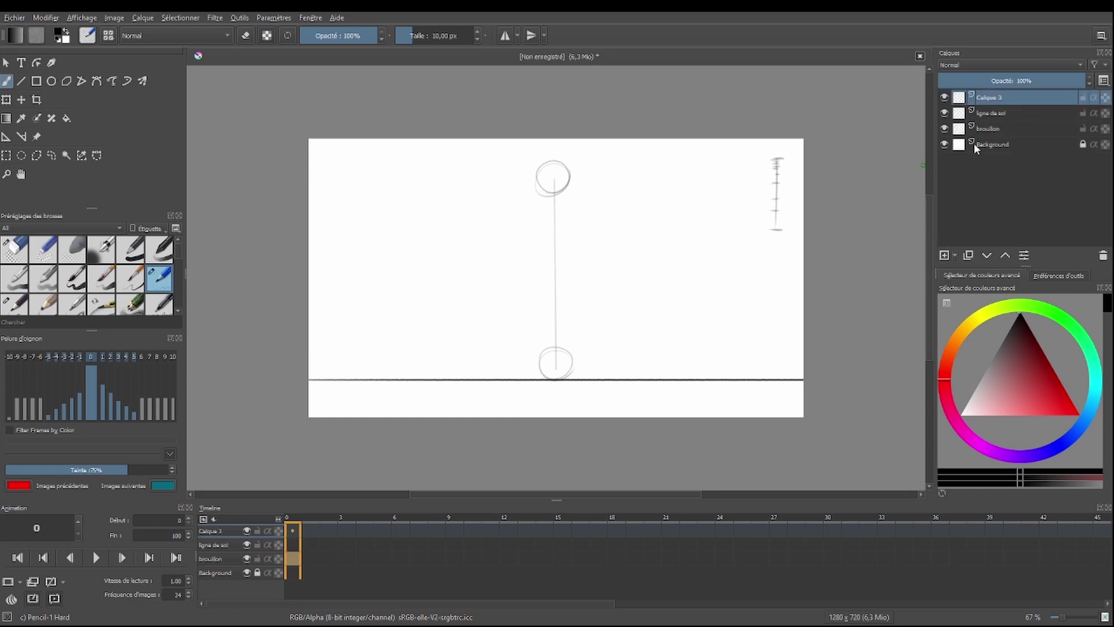
{"action": "double_click", "coordinate": [1006, 100]}
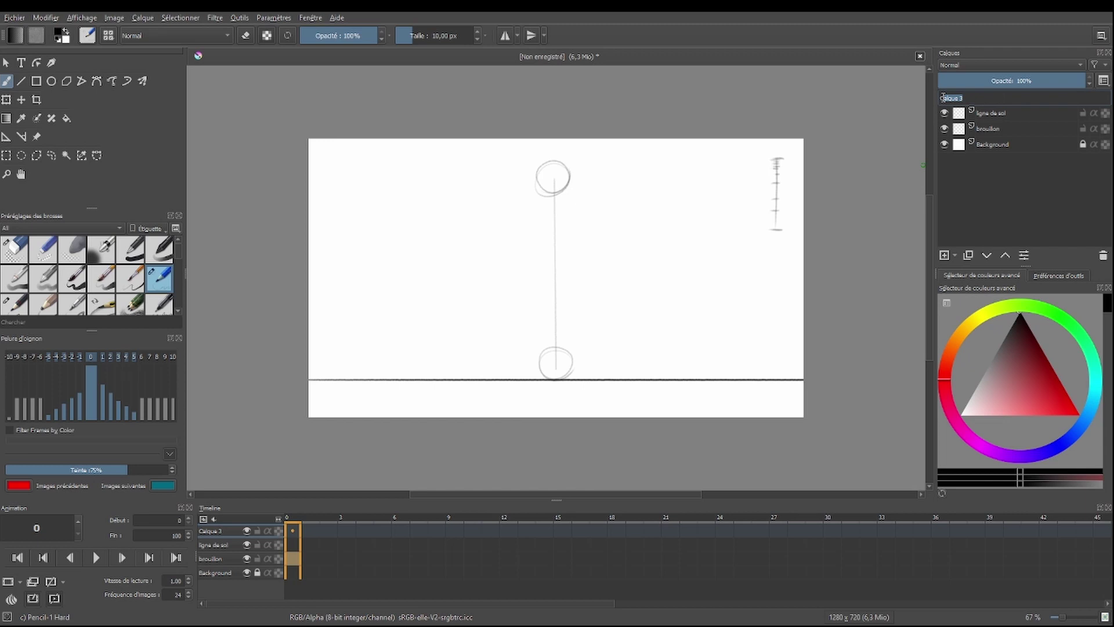
{"action": "type", "text": "Animation"}
{"action": "key", "text": "Return"}
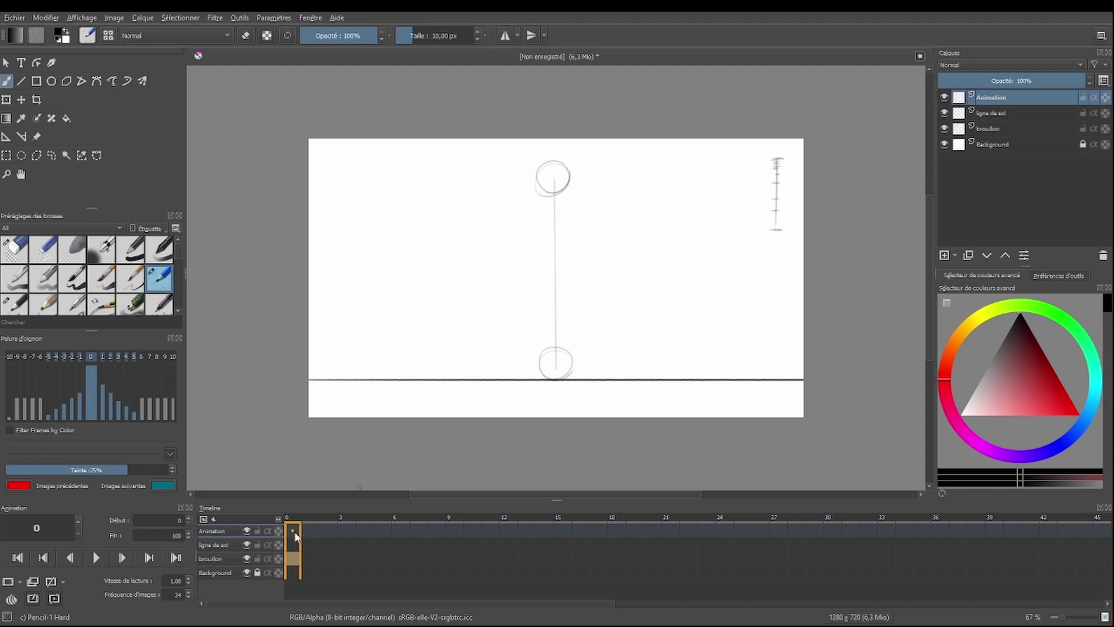
Create a blank keyframe at frame 0 of the "Animation" layer and check it by moving along the timeline and back
{"action": "left_click", "coordinate": [309, 531]}
{"action": "left_click_drag", "start_coordinate": [422, 530], "coordinate": [816, 523]}
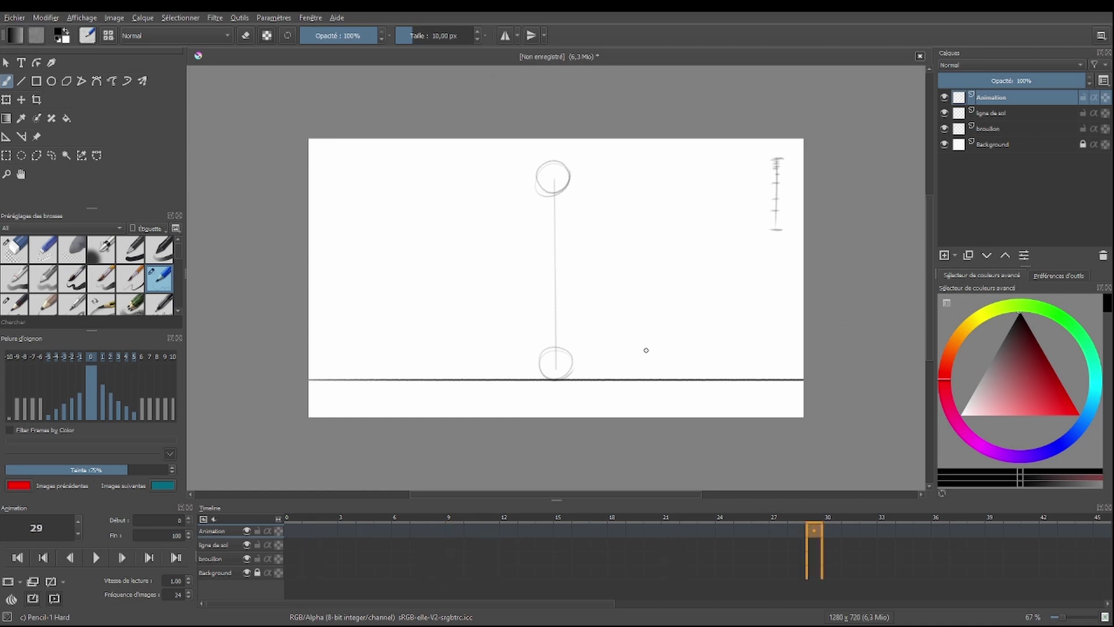
{"action": "left_click", "coordinate": [292, 531]}
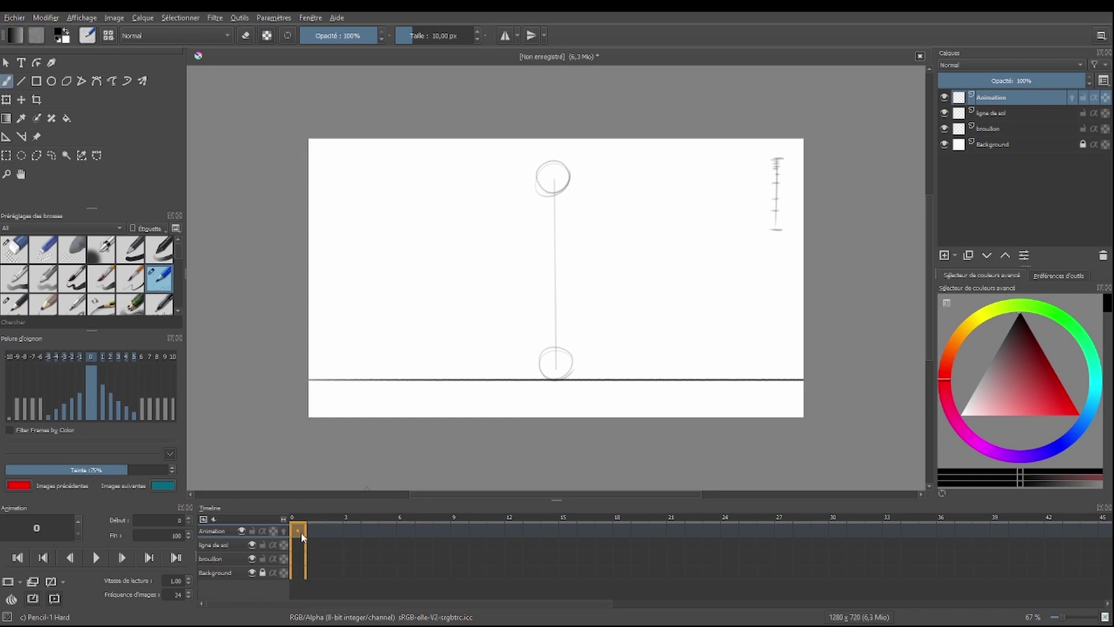
{"action": "left_click_drag", "start_coordinate": [308, 531], "coordinate": [326, 534]}
{"action": "left_click", "coordinate": [369, 539]}
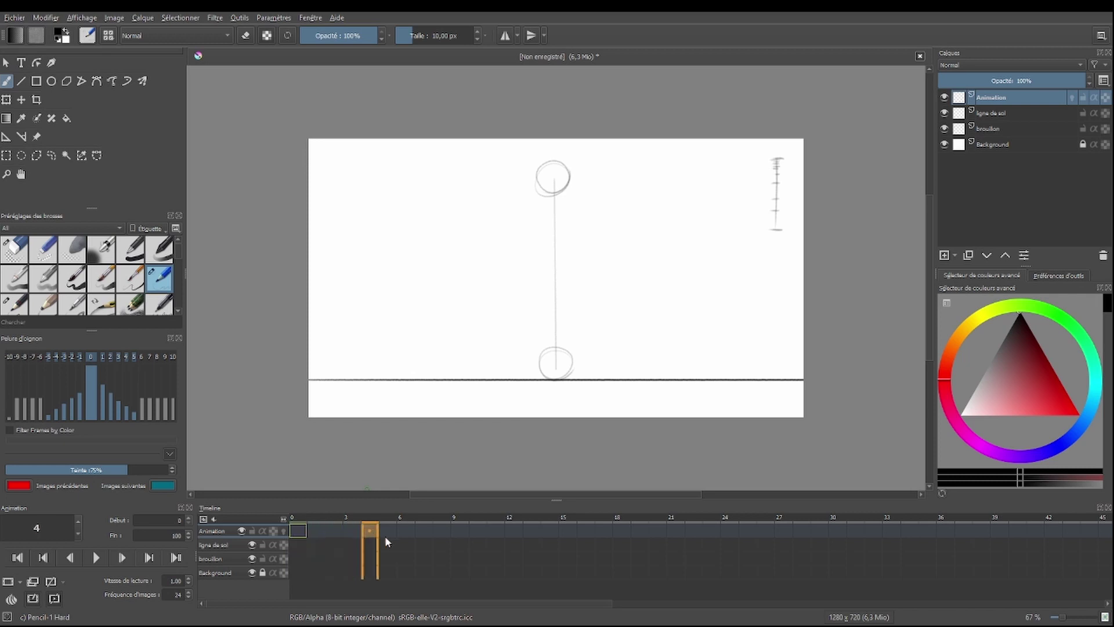
{"action": "left_click", "coordinate": [297, 530]}
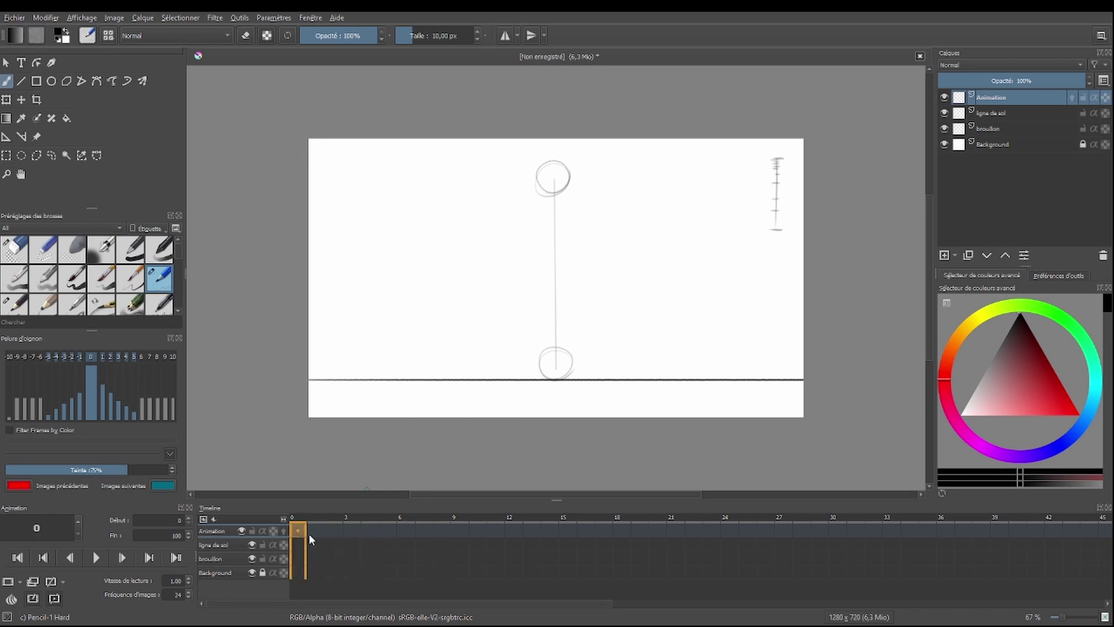
Draw the ball as a circle over the upper guide circle at frame 0 of the "Animation" layer
{"action": "left_click", "coordinate": [393, 531]}
{"action": "left_click", "coordinate": [427, 530]}
{"action": "left_click", "coordinate": [535, 531]}
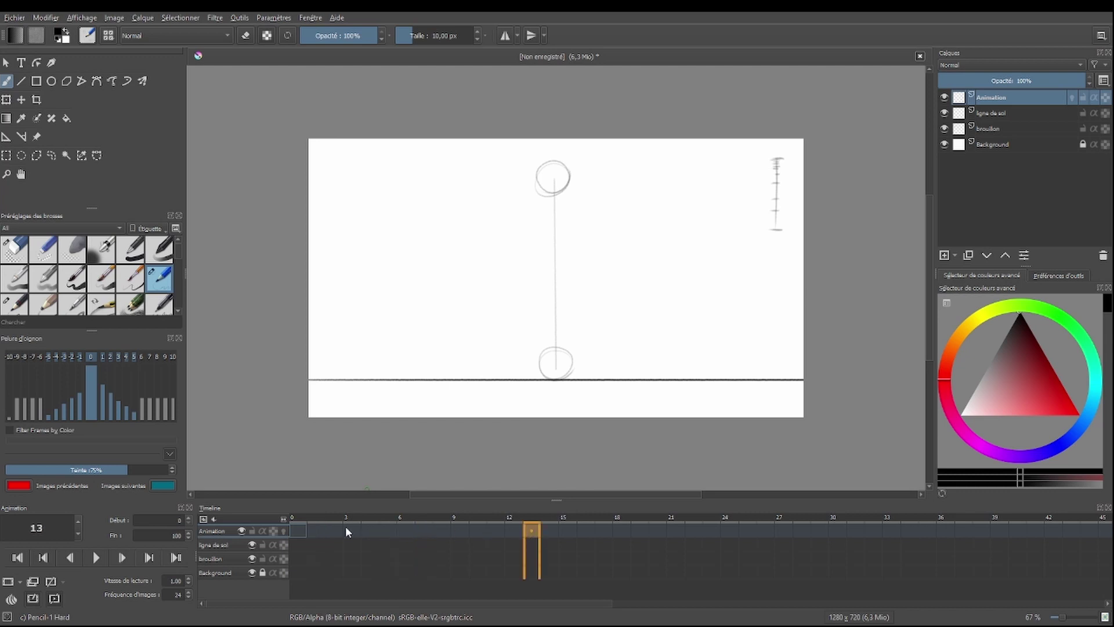
{"action": "left_click", "coordinate": [302, 532]}
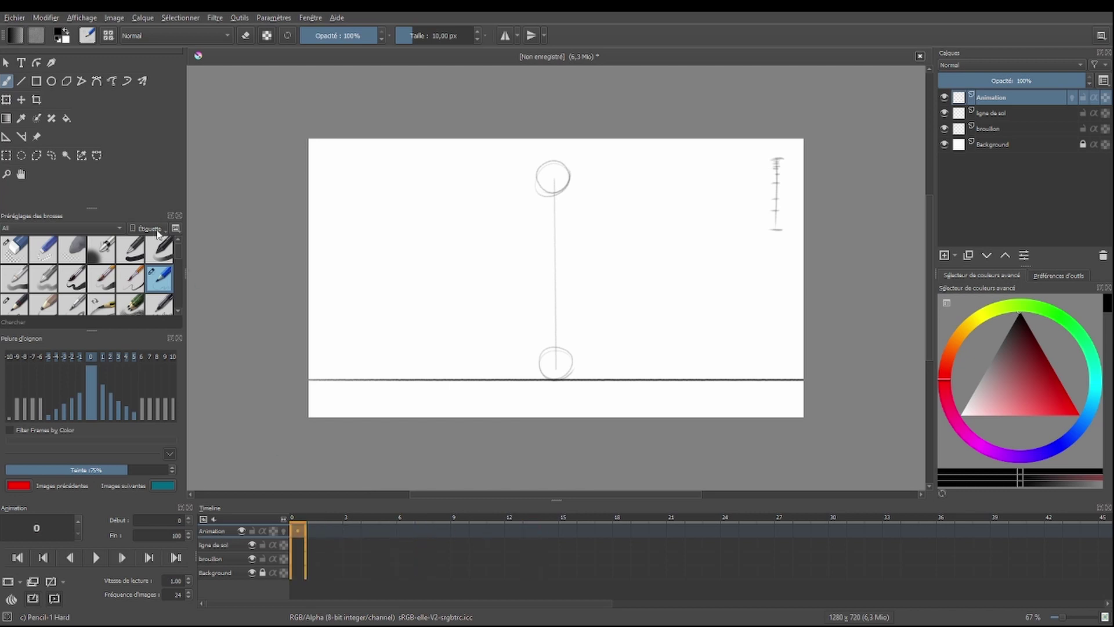
{"action": "left_click", "coordinate": [57, 82]}
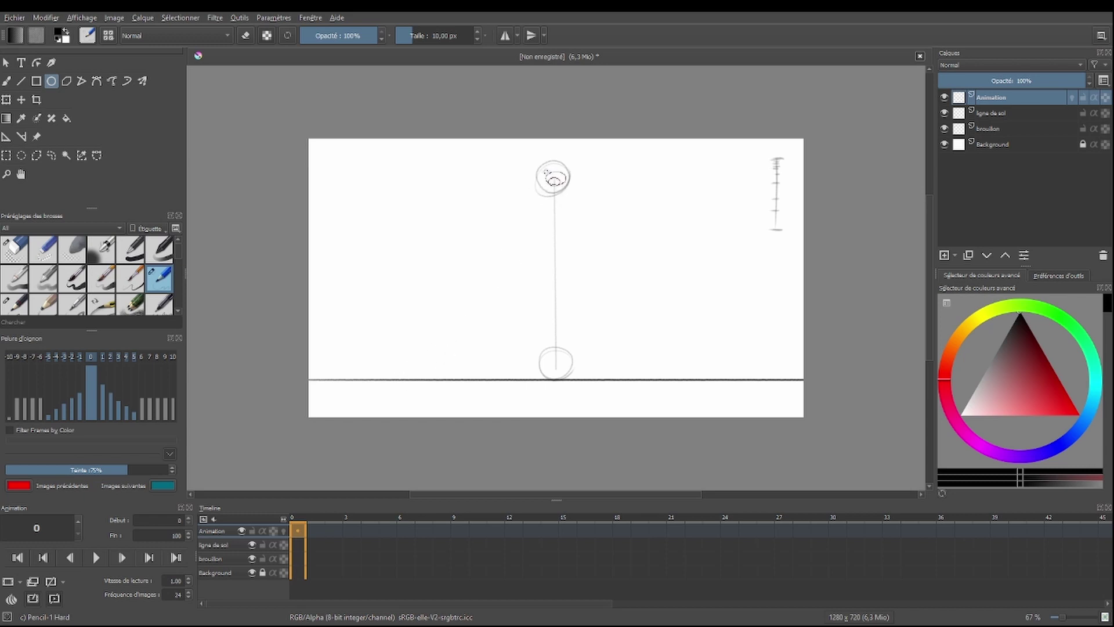
{"action": "mouse_move", "coordinate": [542, 164]}
{"action": "left_mouse_down"}
{"action": "mouse_move", "coordinate": [571, 182]}
{"action": "mouse_move", "coordinate": [557, 195]}
{"action": "mouse_move", "coordinate": [549, 164]}
{"action": "mouse_move", "coordinate": [535, 160]}
{"action": "mouse_move", "coordinate": [541, 174]}
{"action": "left_mouse_up"}
{"action": "key", "text": "ctrl+t"}
{"action": "key", "text": "Return"}
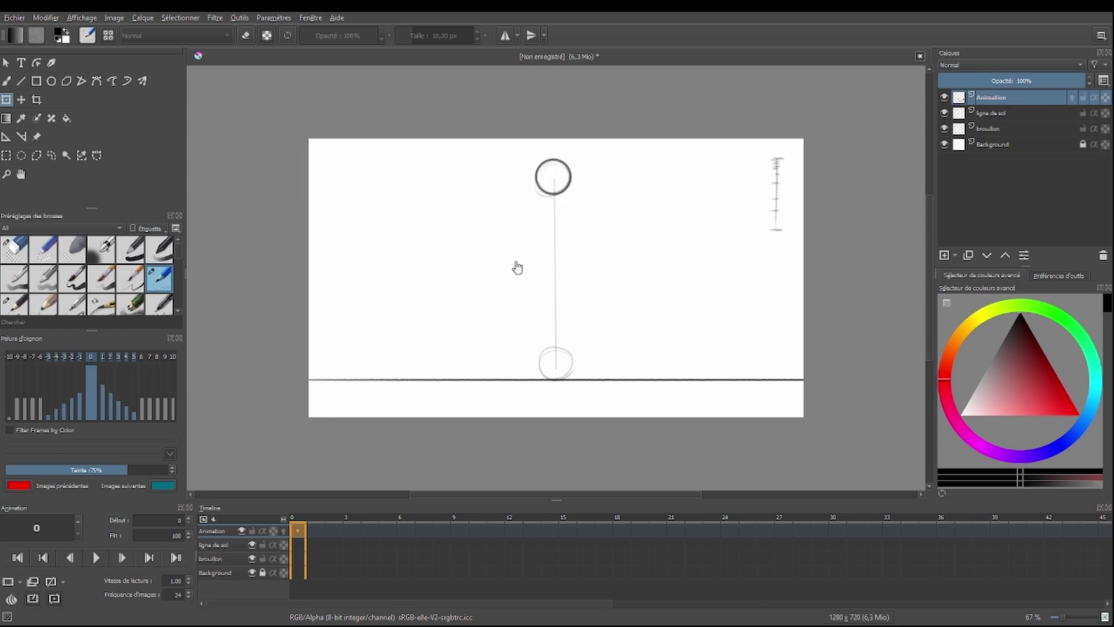
Move the ball slightly downward at frame 1 and compare it with frame 0 along the timeline
{"action": "mouse_move", "coordinate": [298, 530]}
{"action": "left_mouse_down"}
{"action": "mouse_move", "coordinate": [372, 530]}
{"action": "mouse_move", "coordinate": [287, 534]}
{"action": "left_mouse_up"}
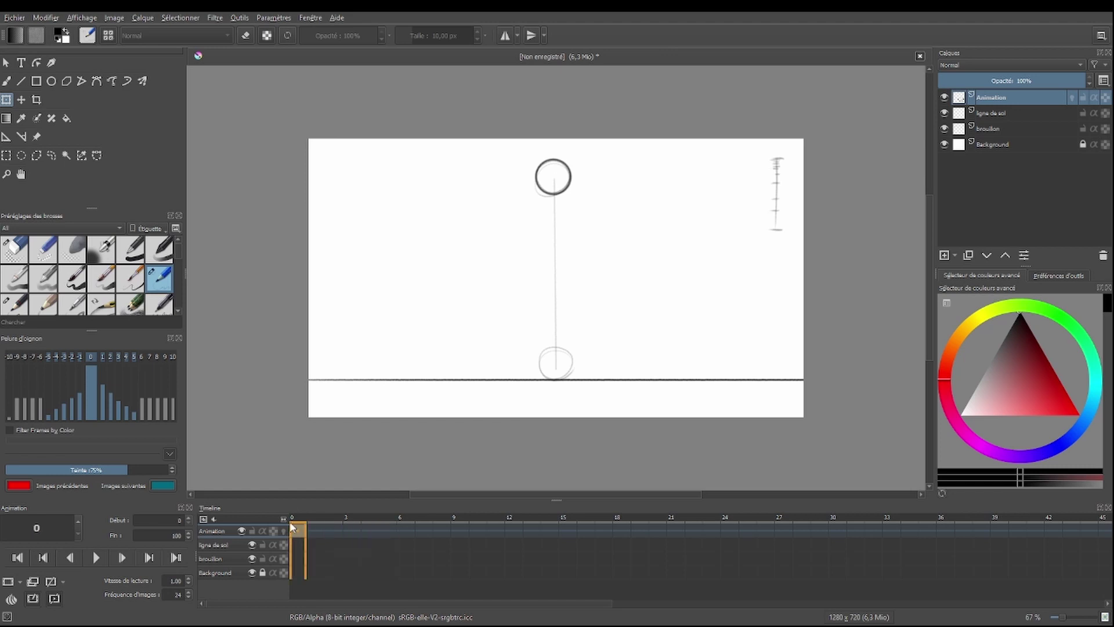
{"action": "left_click", "coordinate": [318, 531]}
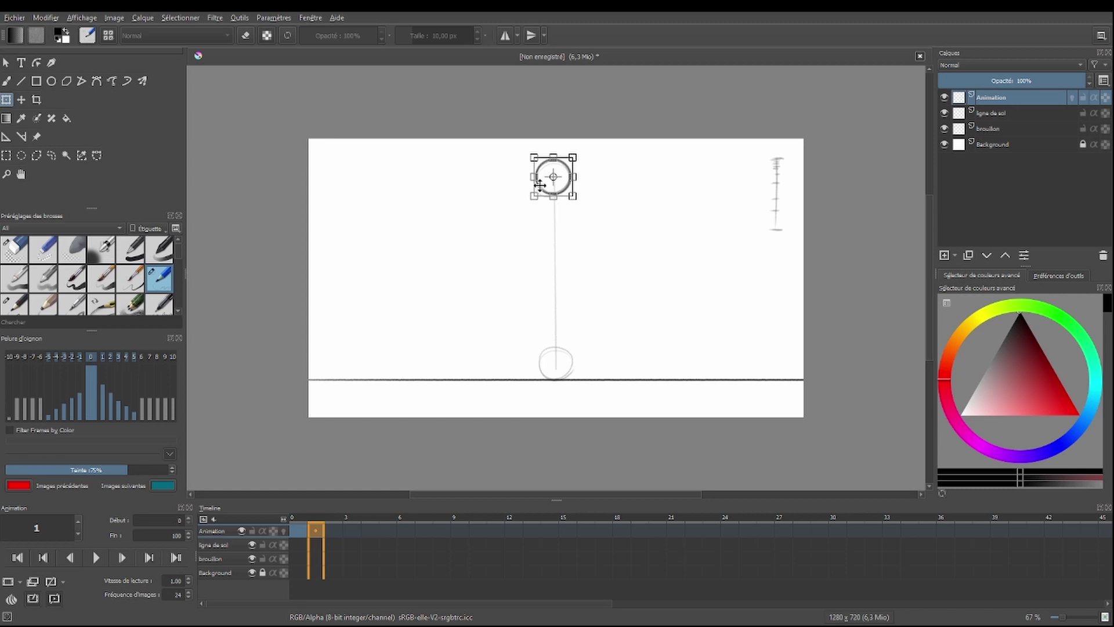
{"action": "left_click_drag", "start_coordinate": [540, 185], "coordinate": [540, 194]}
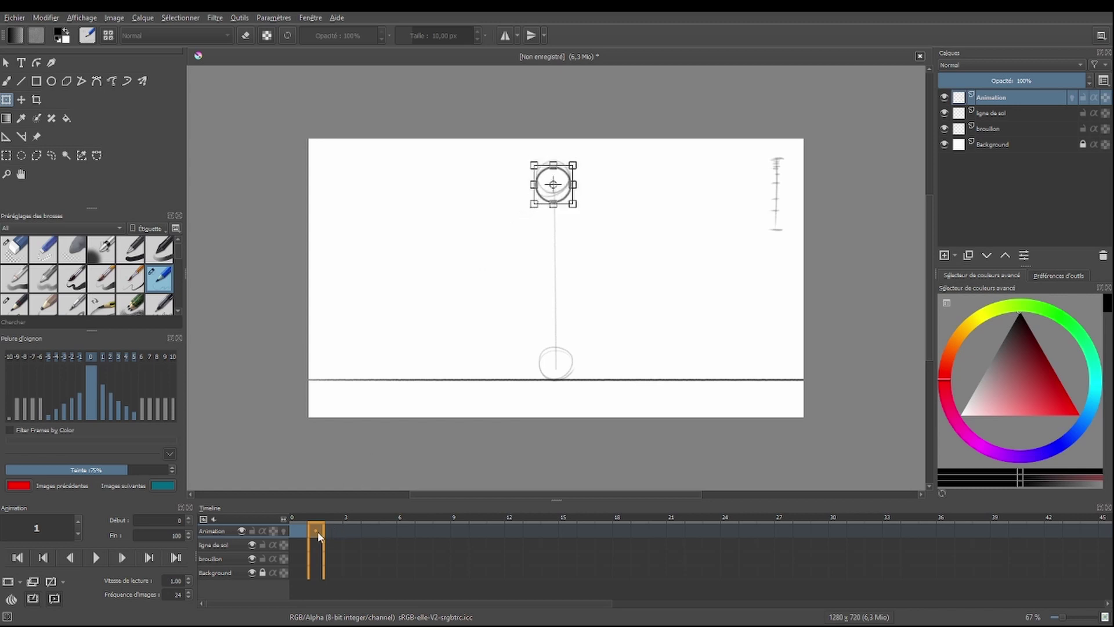
{"action": "left_click", "coordinate": [298, 533]}
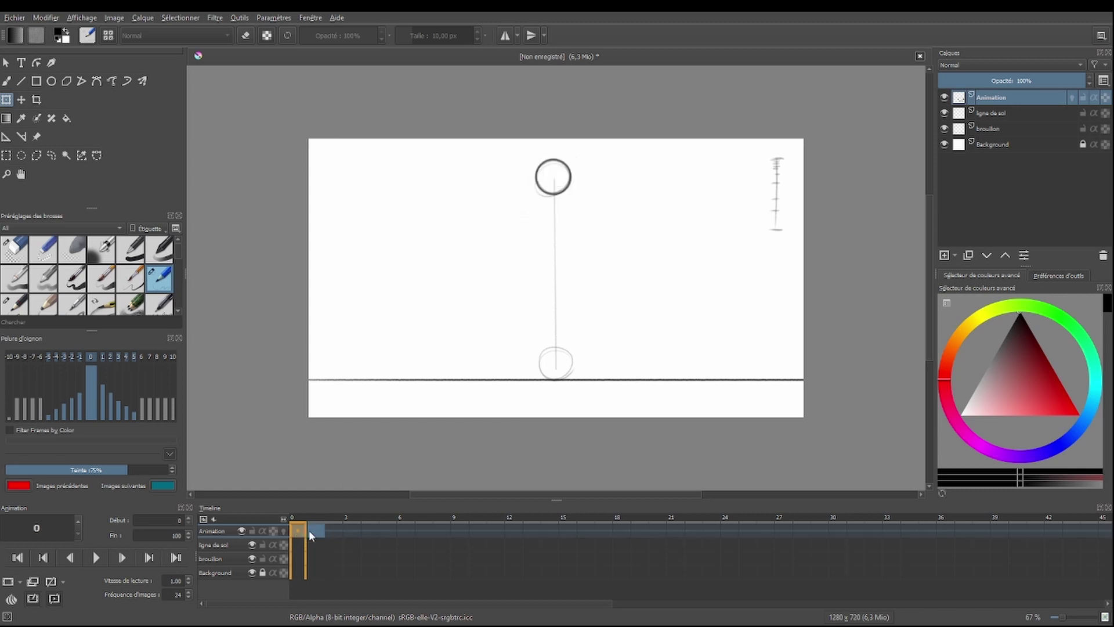
{"action": "left_click_drag", "start_coordinate": [311, 531], "coordinate": [405, 528]}
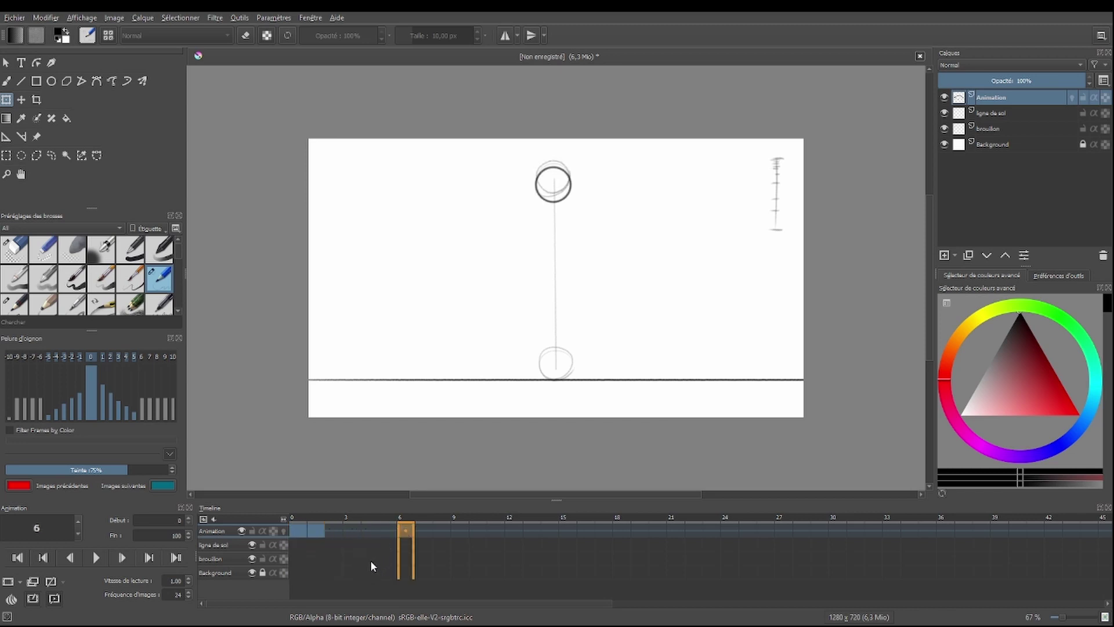
{"action": "left_click", "coordinate": [301, 530]}
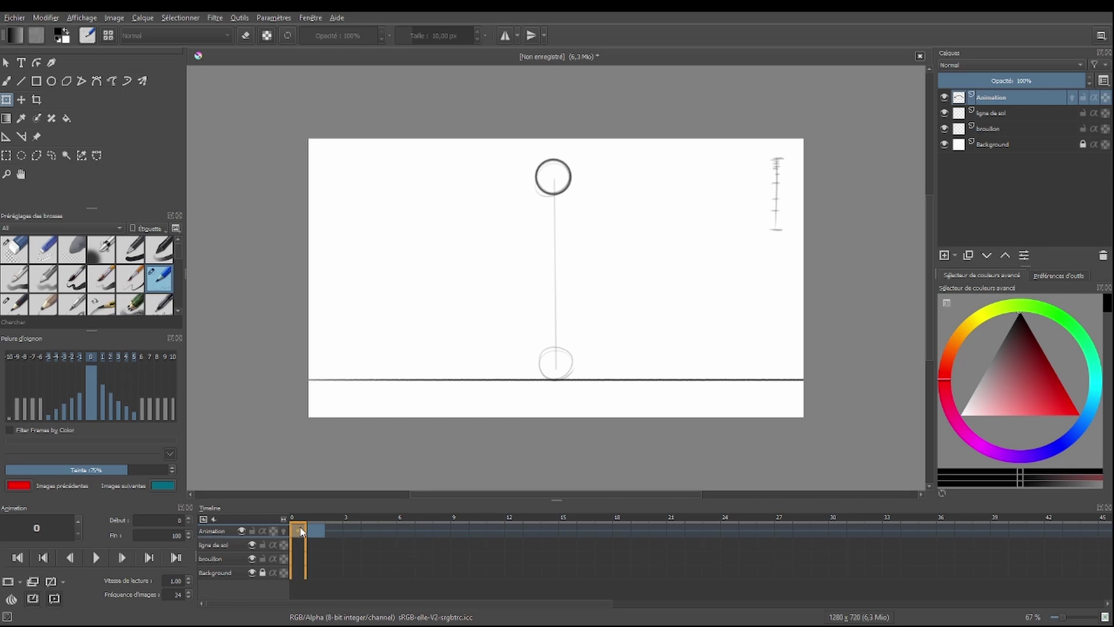
Move the ball down onto the ground line over the lower guide circle at frame 10
{"action": "left_click", "coordinate": [477, 530]}
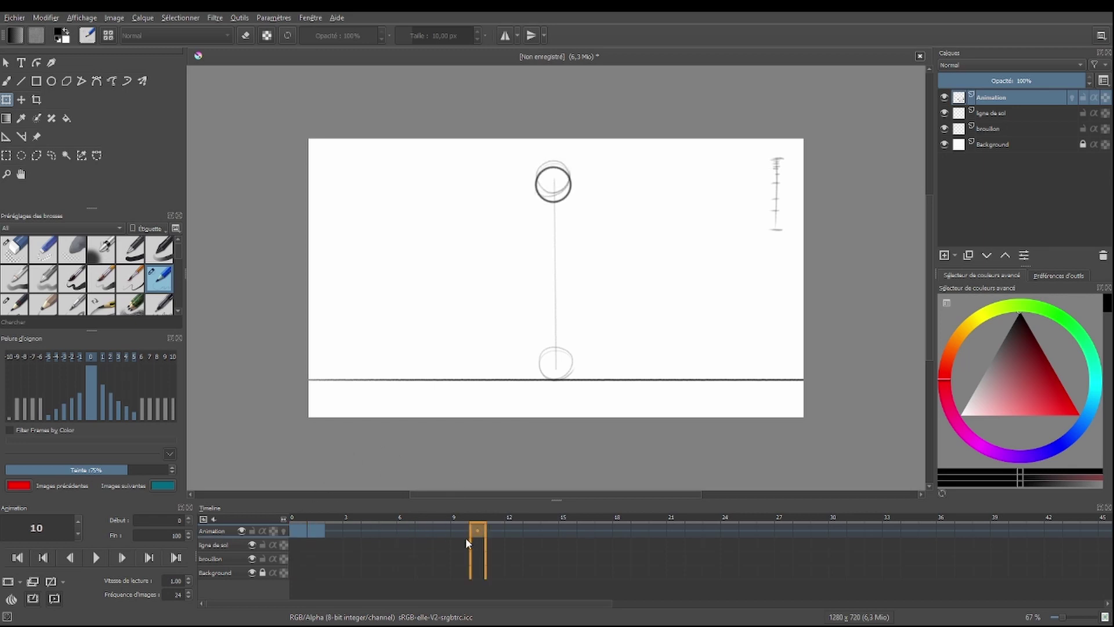
{"action": "mouse_move", "coordinate": [553, 182]}
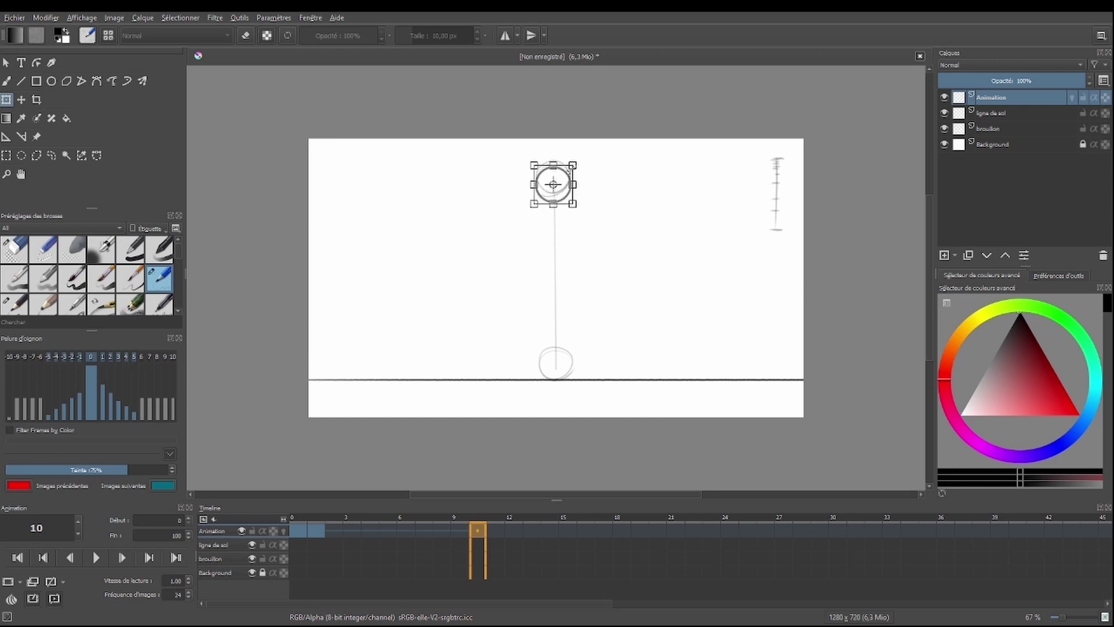
{"action": "left_click_drag", "start_coordinate": [544, 190], "coordinate": [542, 365]}
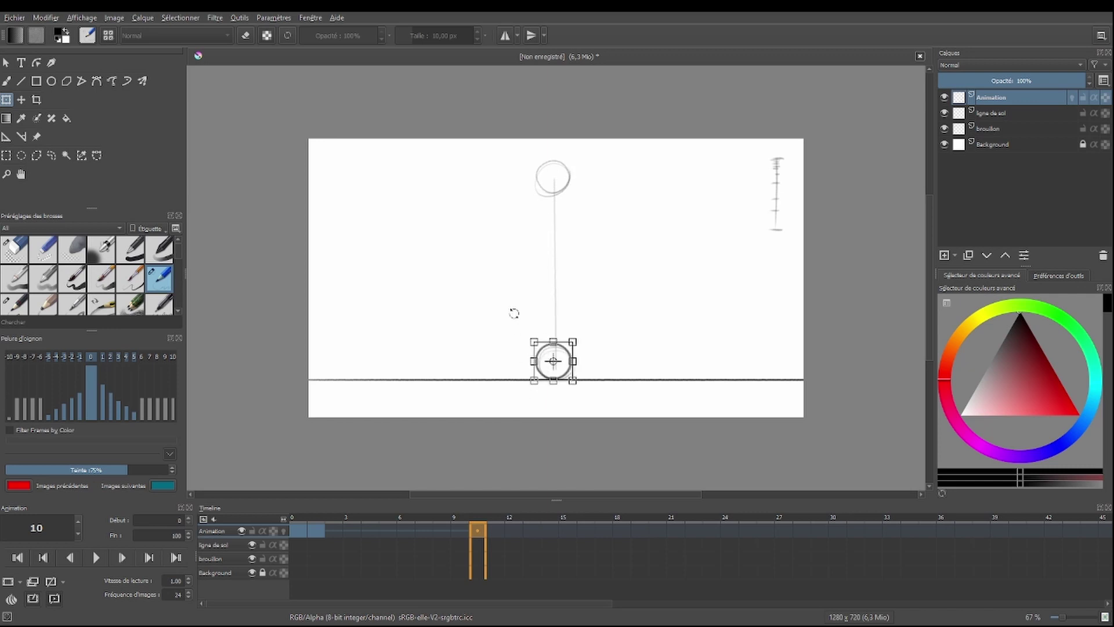
{"action": "key", "text": "Return"}
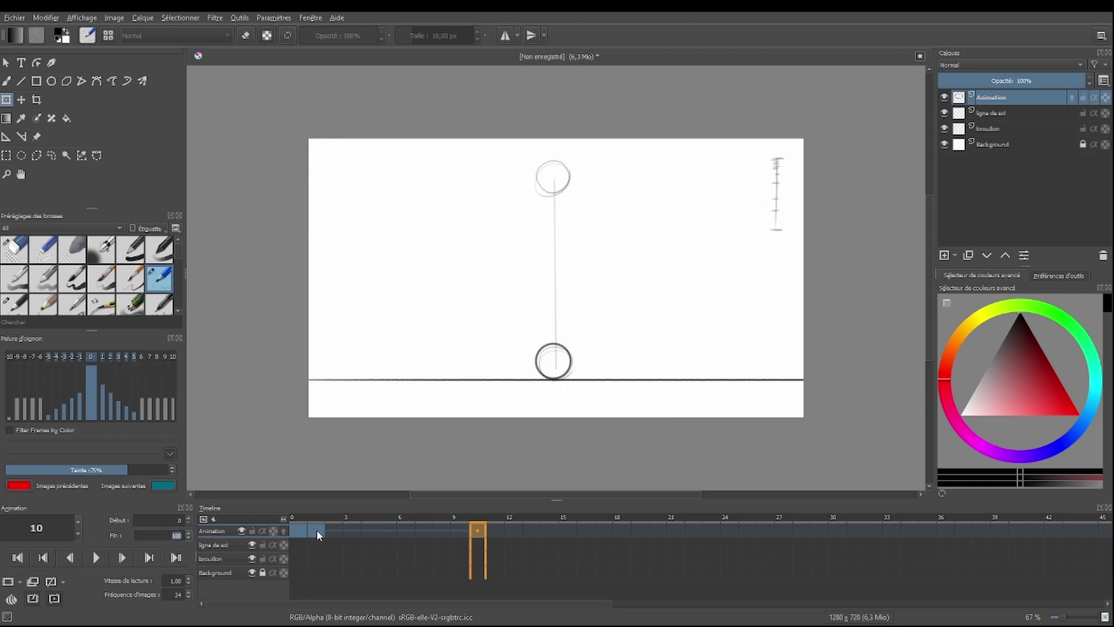
Play the animation with an end frame of 11, set the end frame to 20, and play it again
{"action": "type", "text": "11"}
{"action": "left_click", "coordinate": [96, 559]}
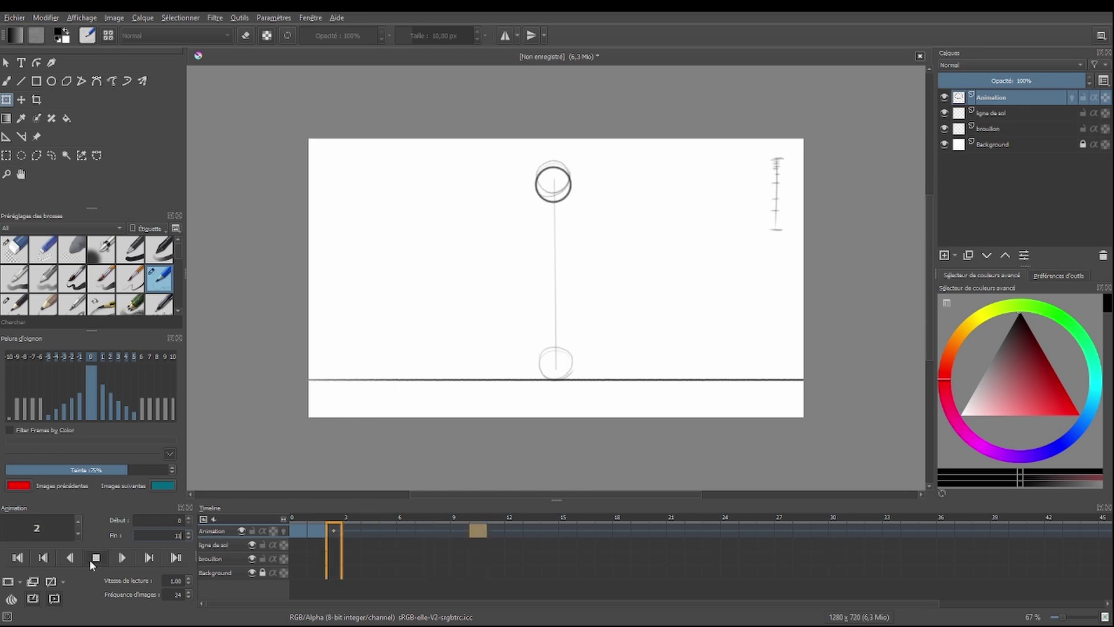
{"action": "left_click", "coordinate": [93, 559]}
{"action": "type", "text": "20"}
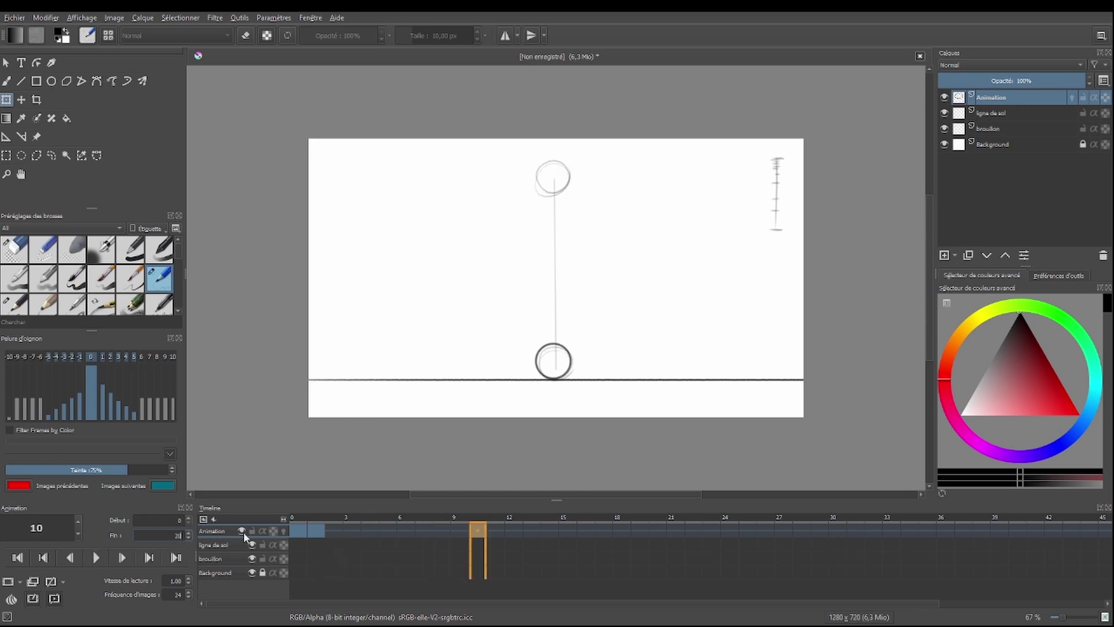
{"action": "left_click", "coordinate": [99, 559]}
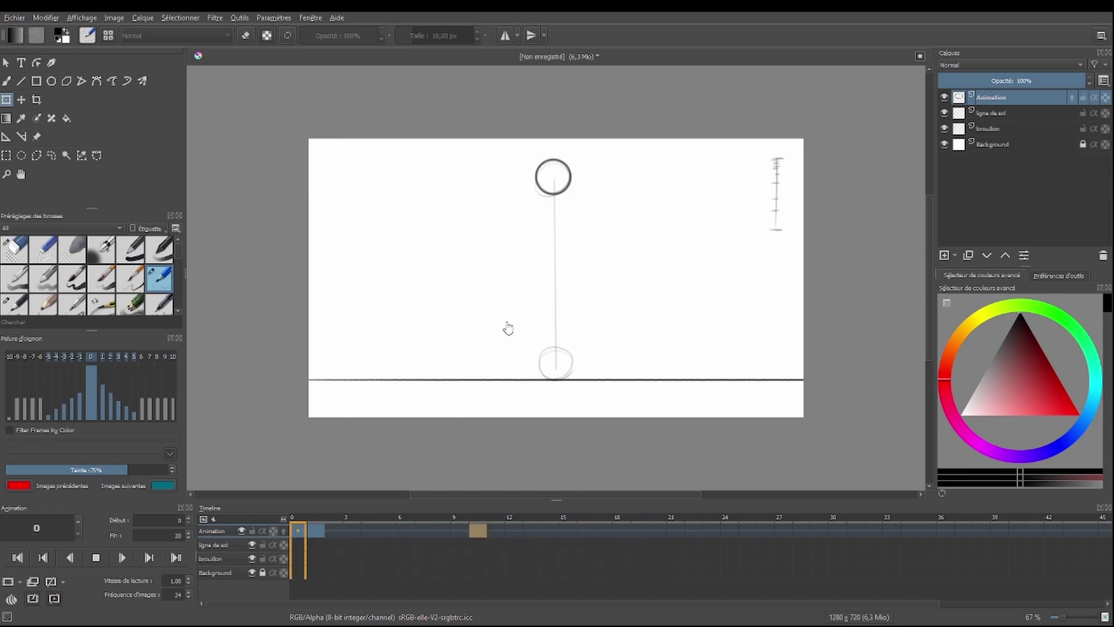
{"action": "left_click", "coordinate": [97, 558]}
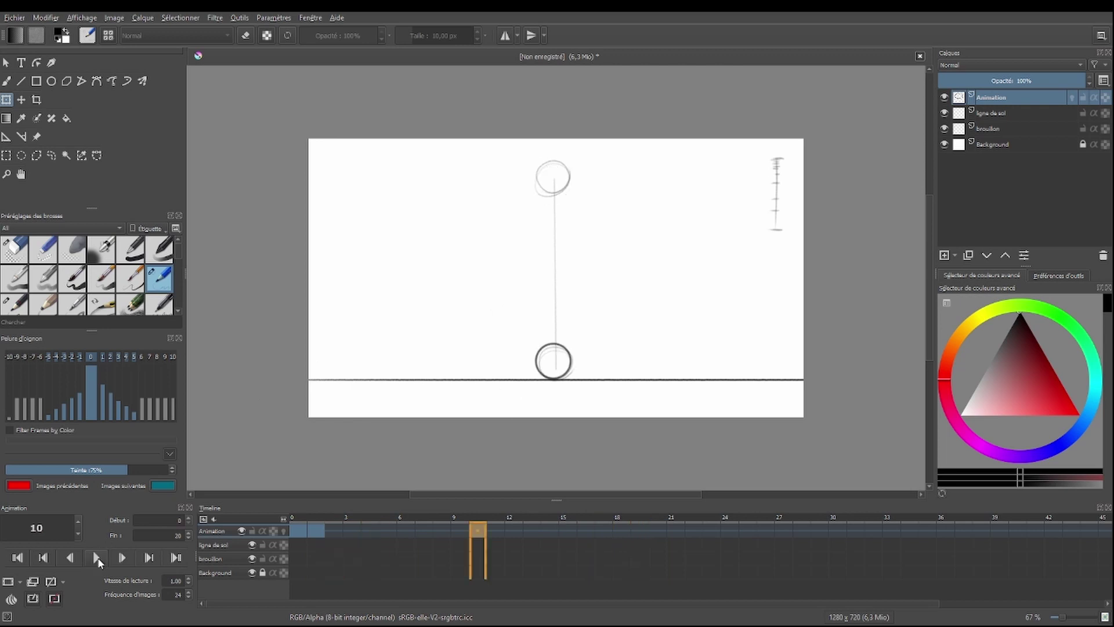
Move the ball progressively lower along the vertical guide at frames 2, 3, 4 and 5
{"action": "left_click", "coordinate": [329, 530]}
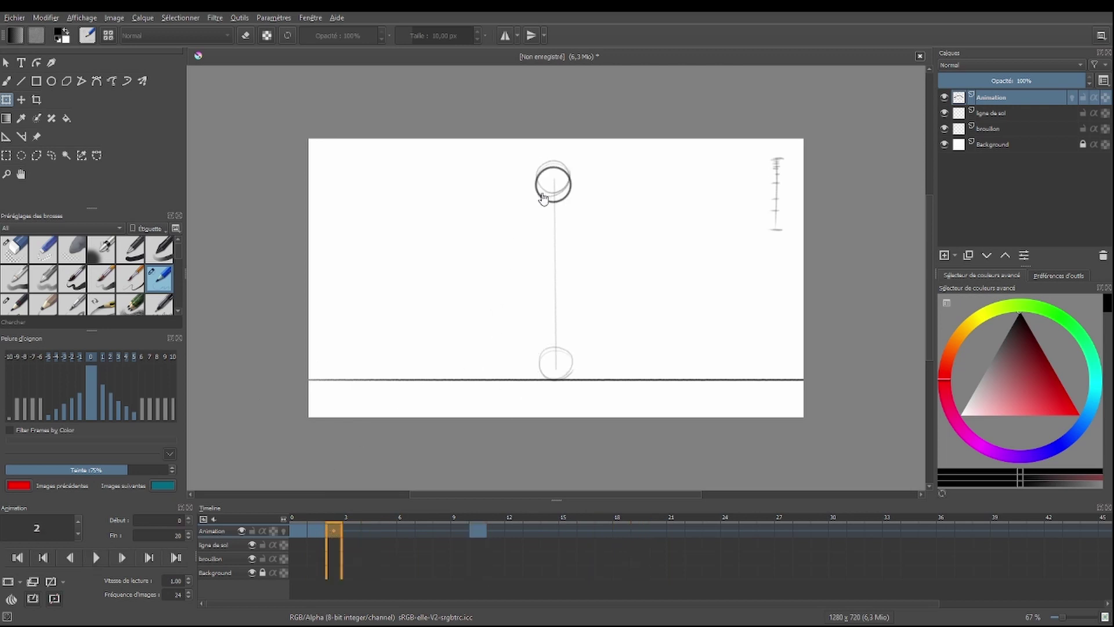
{"action": "left_click_drag", "start_coordinate": [541, 195], "coordinate": [538, 201]}
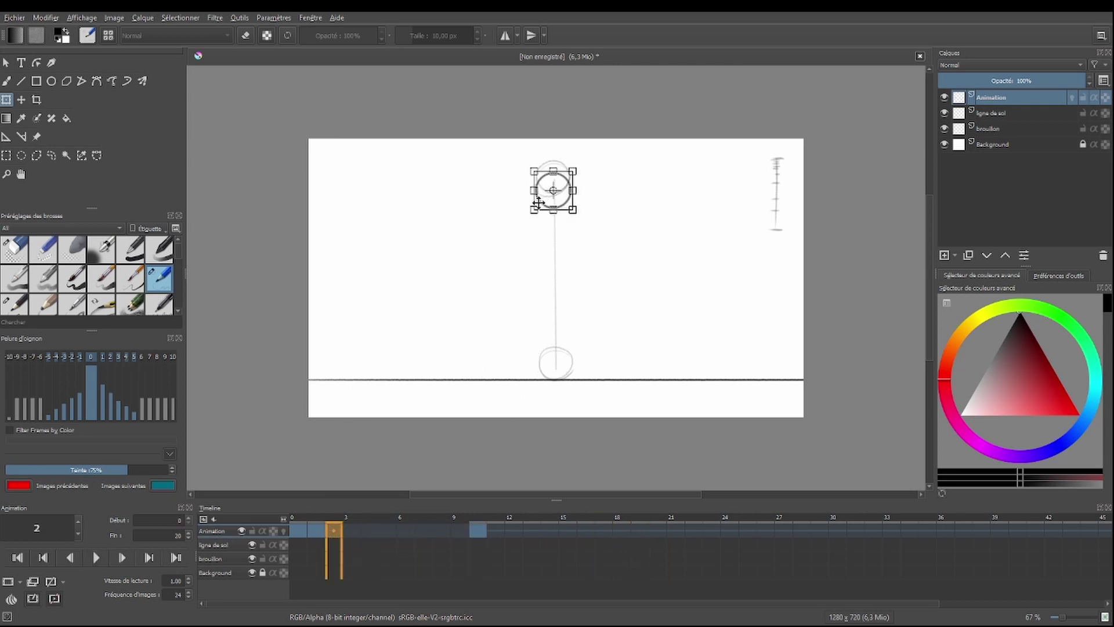
{"action": "left_click", "coordinate": [352, 529]}
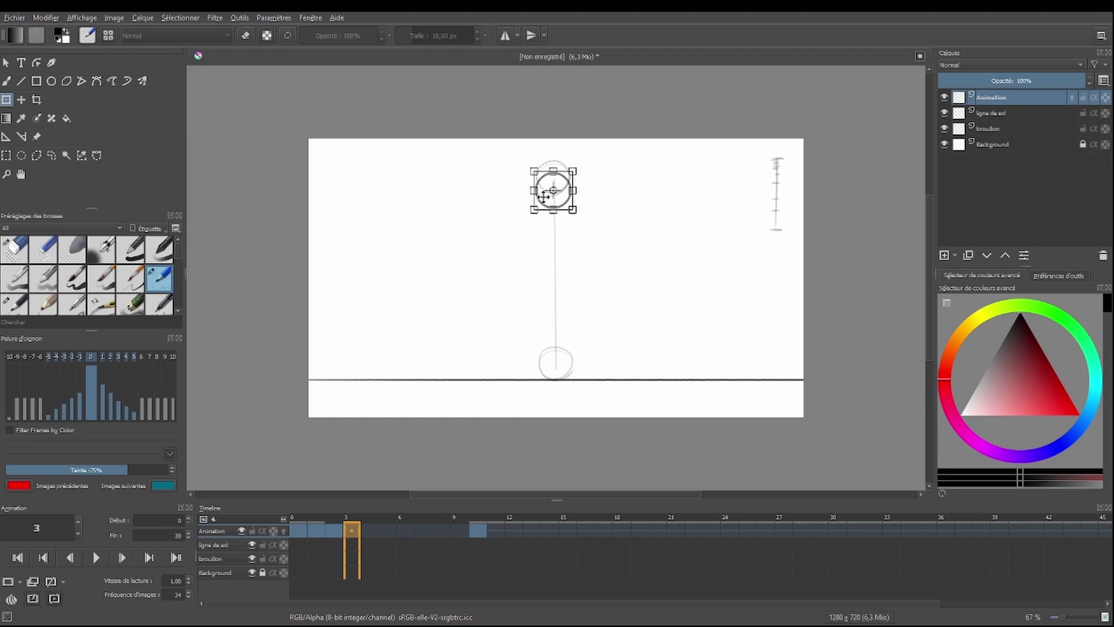
{"action": "left_click_drag", "start_coordinate": [540, 202], "coordinate": [524, 249]}
{"action": "left_click", "coordinate": [369, 533]}
{"action": "left_click", "coordinate": [387, 531]}
{"action": "key", "text": "ctrl+z"}
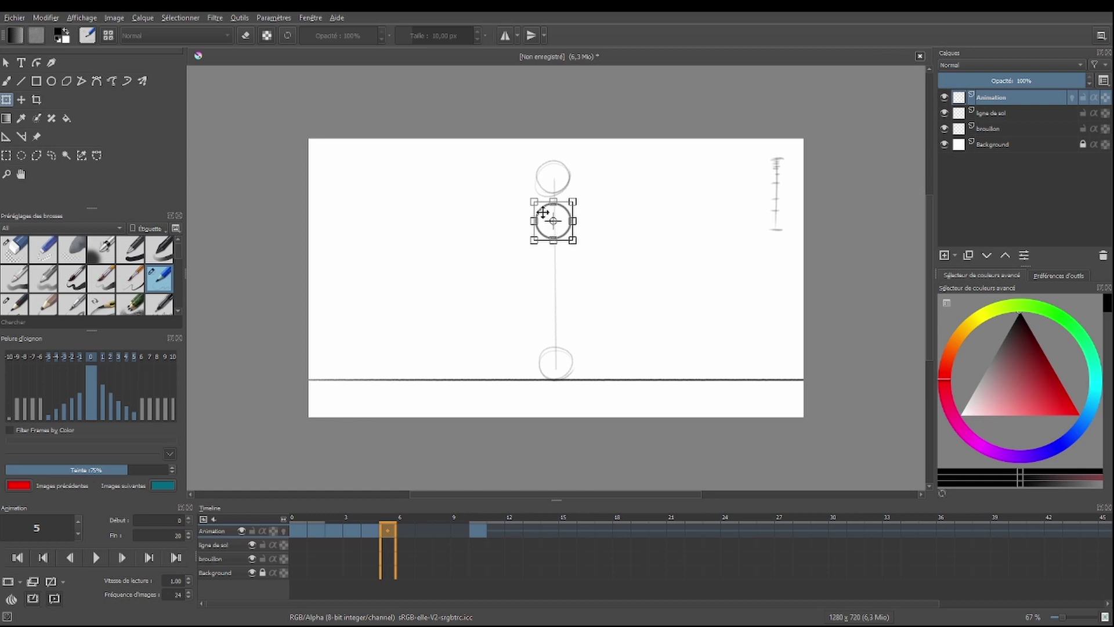
{"action": "left_click_drag", "start_coordinate": [543, 212], "coordinate": [544, 232]}
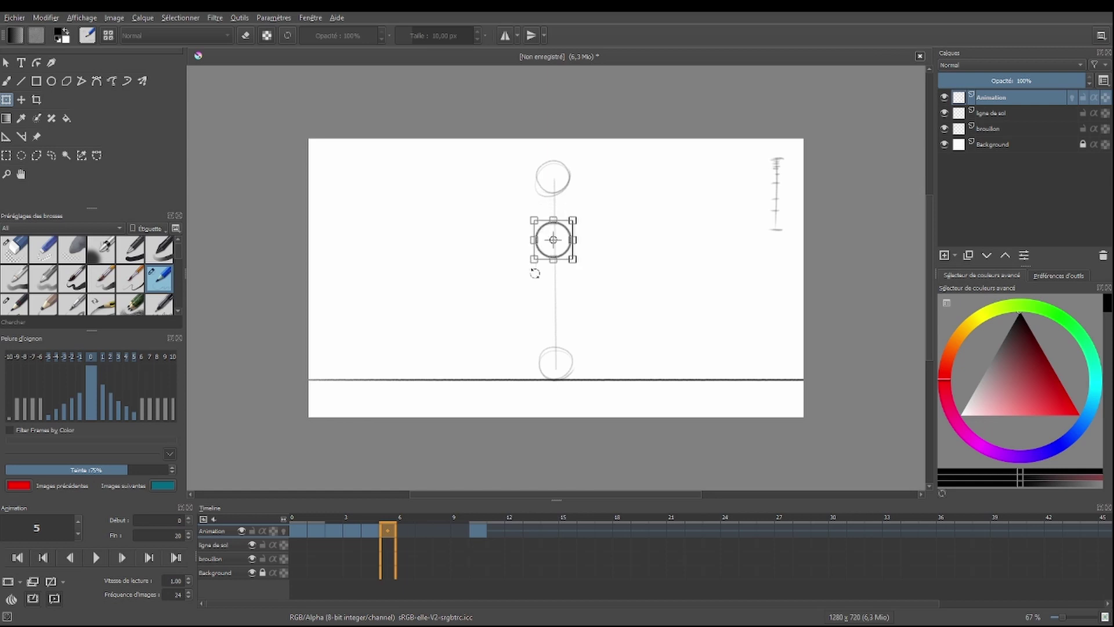
{"action": "key", "text": "Return"}
Continue lowering the ball toward the ground at frames 6, 7, 8 and 9
{"action": "left_click", "coordinate": [405, 530]}
{"action": "left_click", "coordinate": [548, 242]}
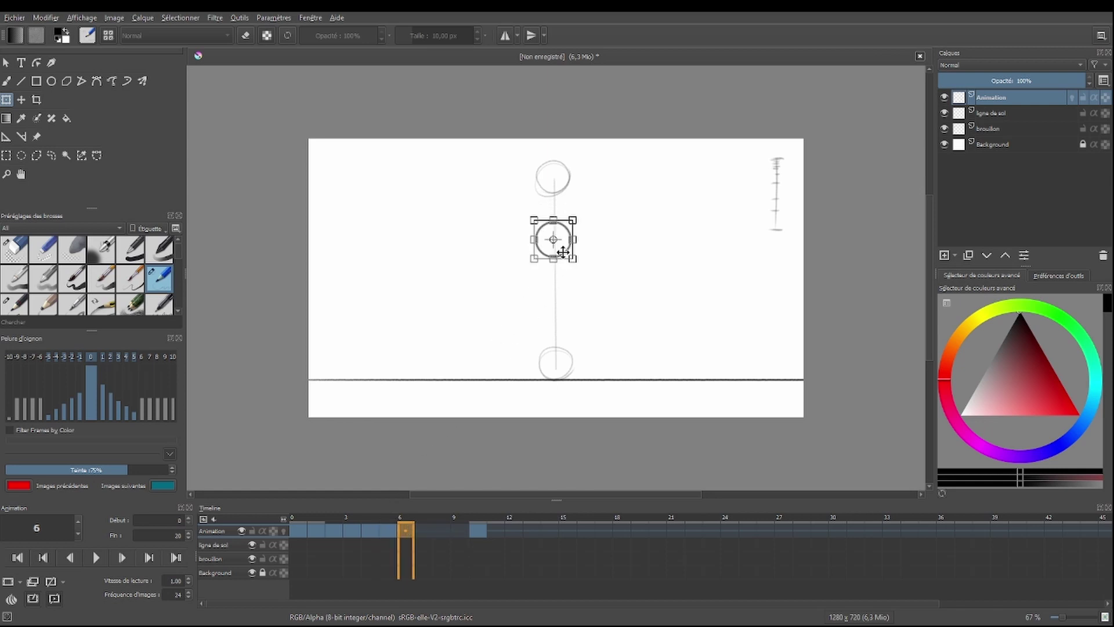
{"action": "left_click_drag", "start_coordinate": [543, 249], "coordinate": [537, 347]}
{"action": "left_click", "coordinate": [423, 530]}
{"action": "left_click", "coordinate": [540, 265]}
{"action": "left_click", "coordinate": [442, 530]}
{"action": "left_click", "coordinate": [461, 530]}
{"action": "left_click", "coordinate": [540, 314]}
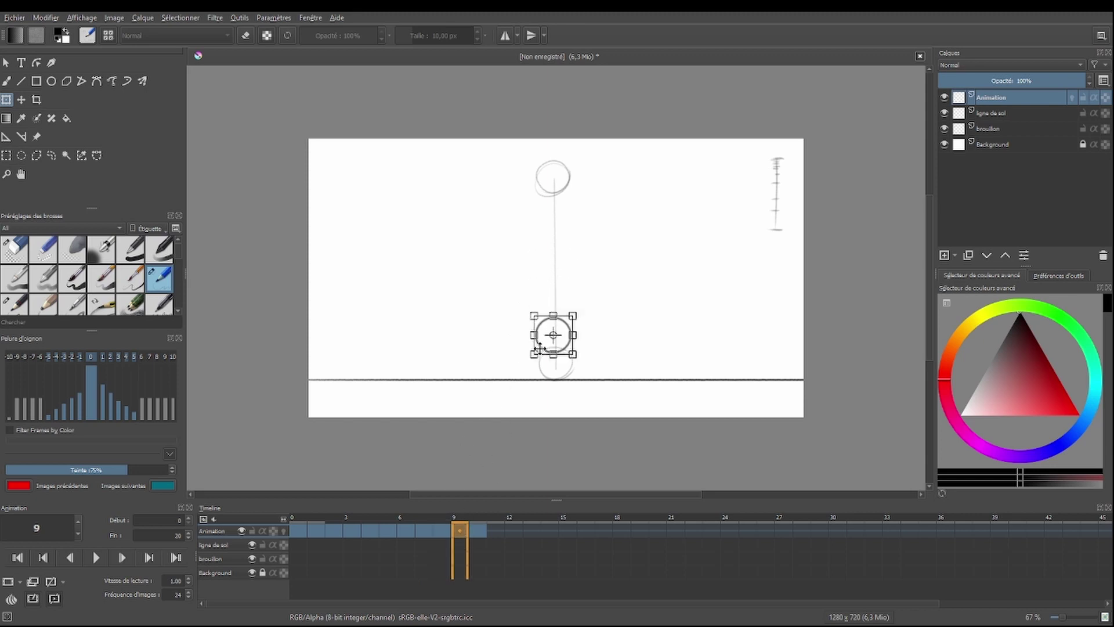
Play back the ball's fall and check its position at frames 10, 1 and 5
{"action": "left_click", "coordinate": [85, 562]}
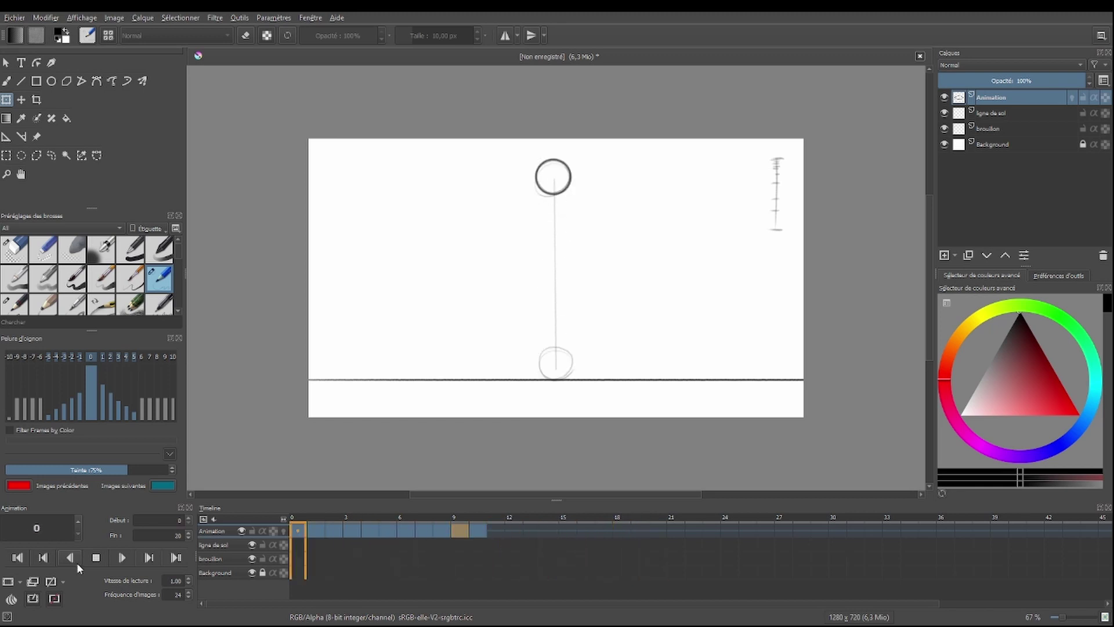
{"action": "left_click", "coordinate": [96, 558]}
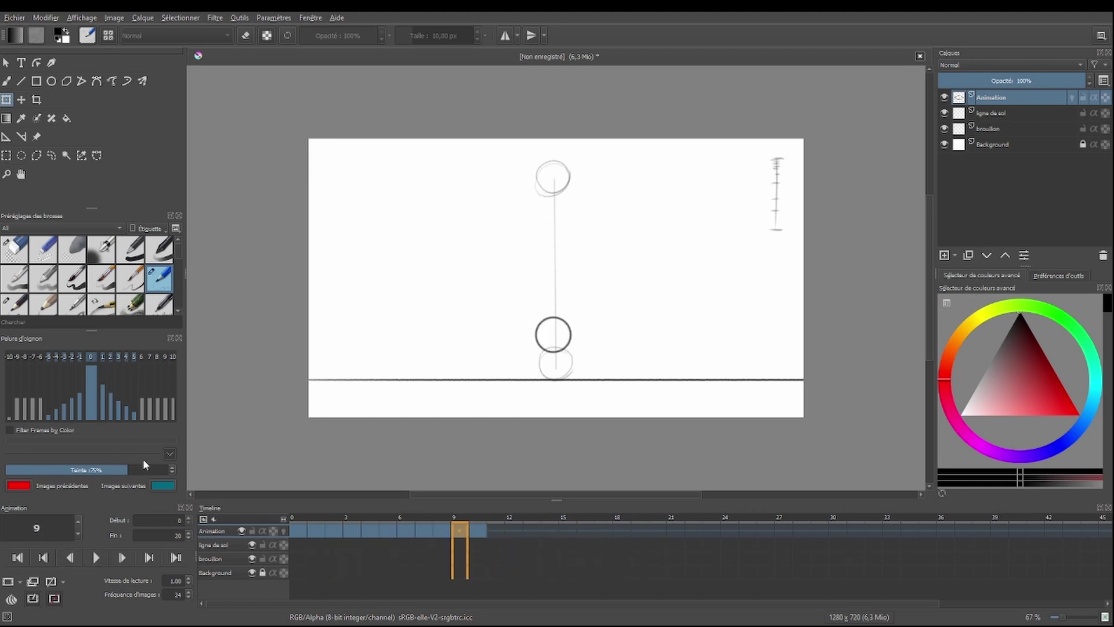
{"action": "left_click", "coordinate": [473, 539]}
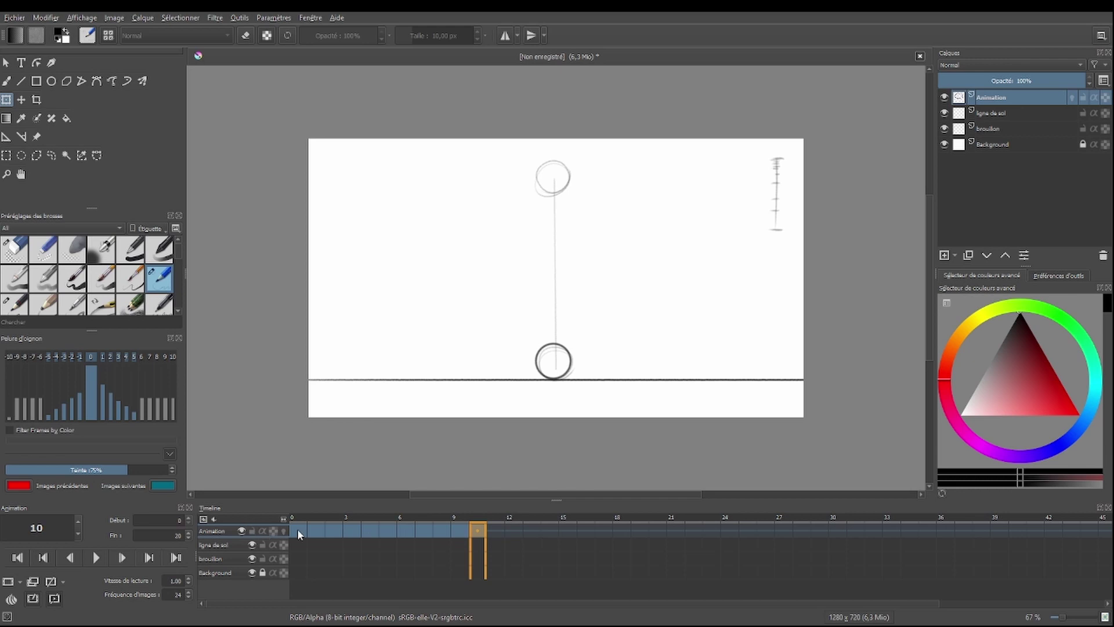
{"action": "left_click", "coordinate": [315, 530]}
{"action": "left_click", "coordinate": [387, 530]}
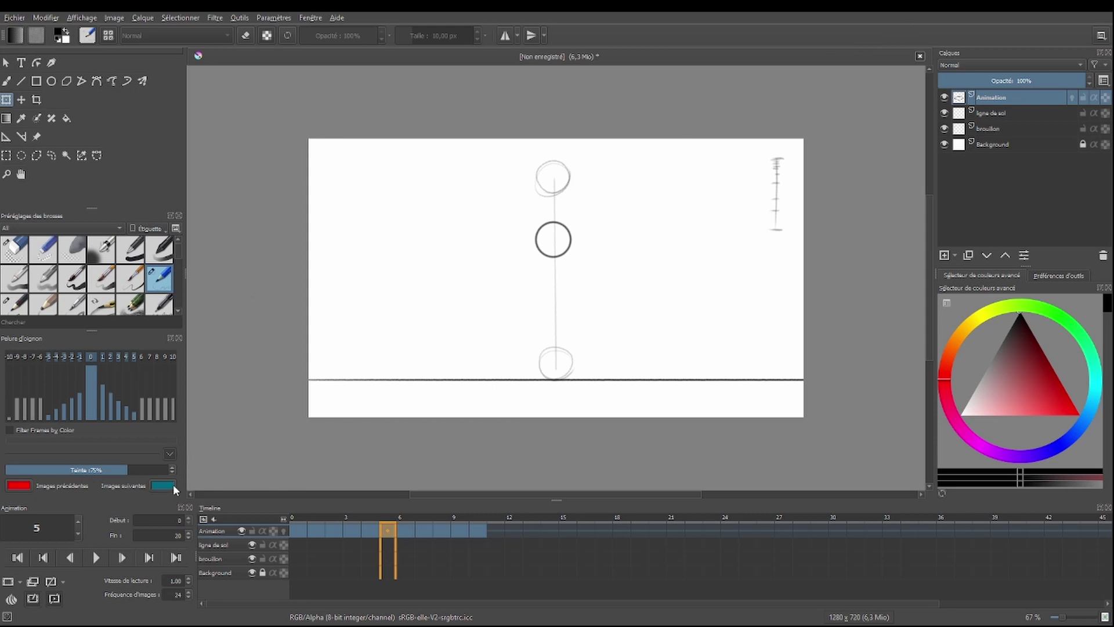
Toggle the onion skin of the "Animation" layer on and off, and leave it switched on
{"action": "left_click", "coordinate": [1071, 98]}
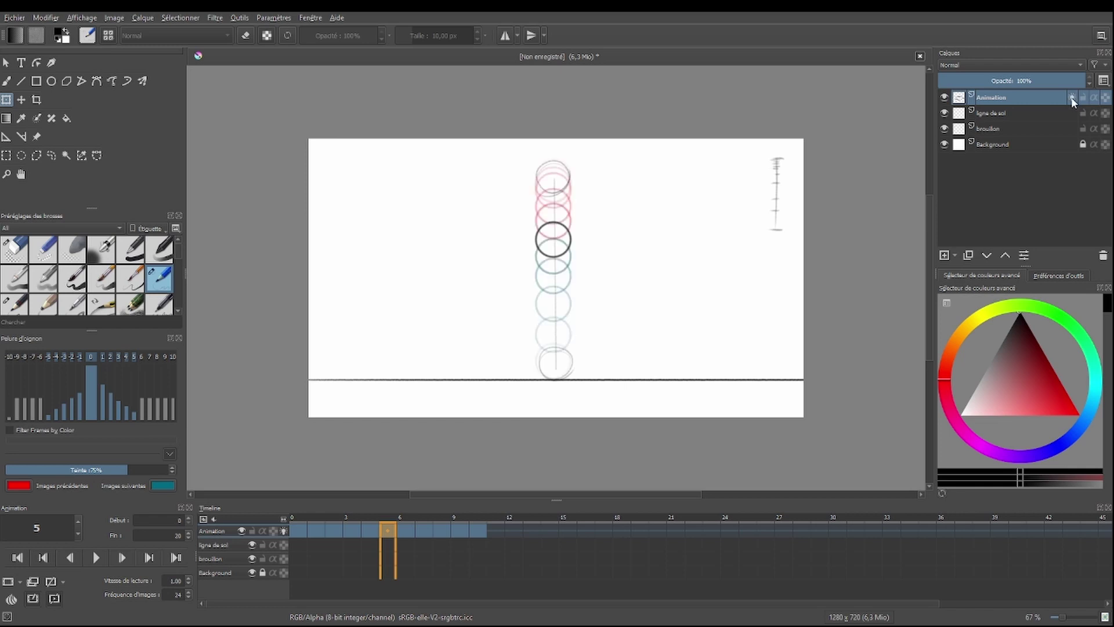
{"action": "left_click", "coordinate": [1072, 97]}
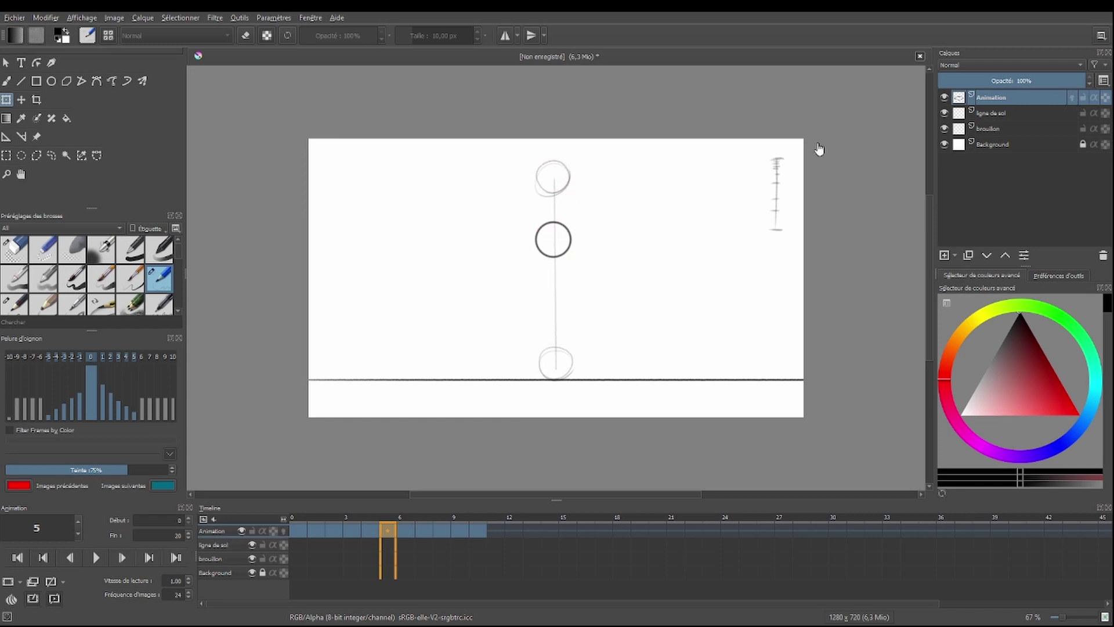
{"action": "left_click", "coordinate": [284, 532]}
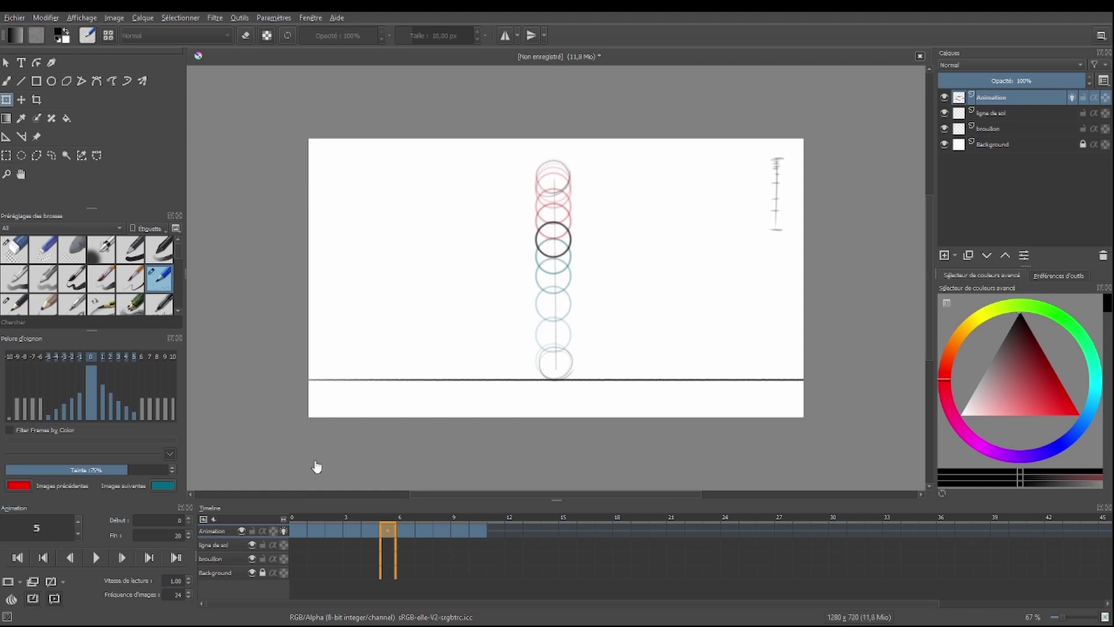
Raise the ball at frames 1, 2 and 3 to tighten the spacing near its starting position
{"action": "left_click", "coordinate": [315, 531]}
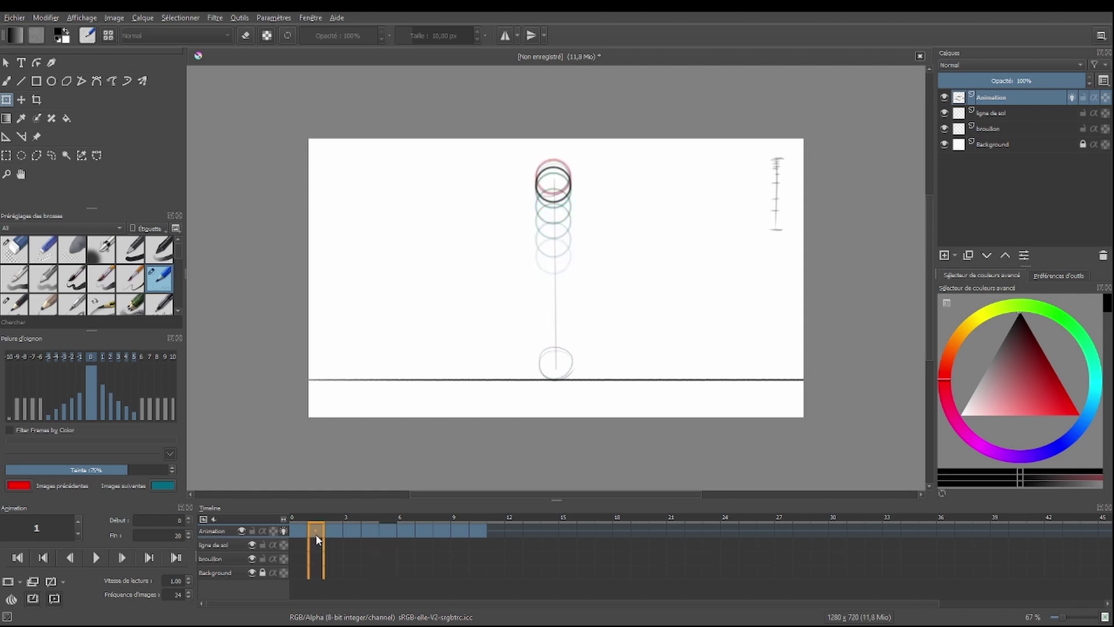
{"action": "left_click", "coordinate": [554, 184]}
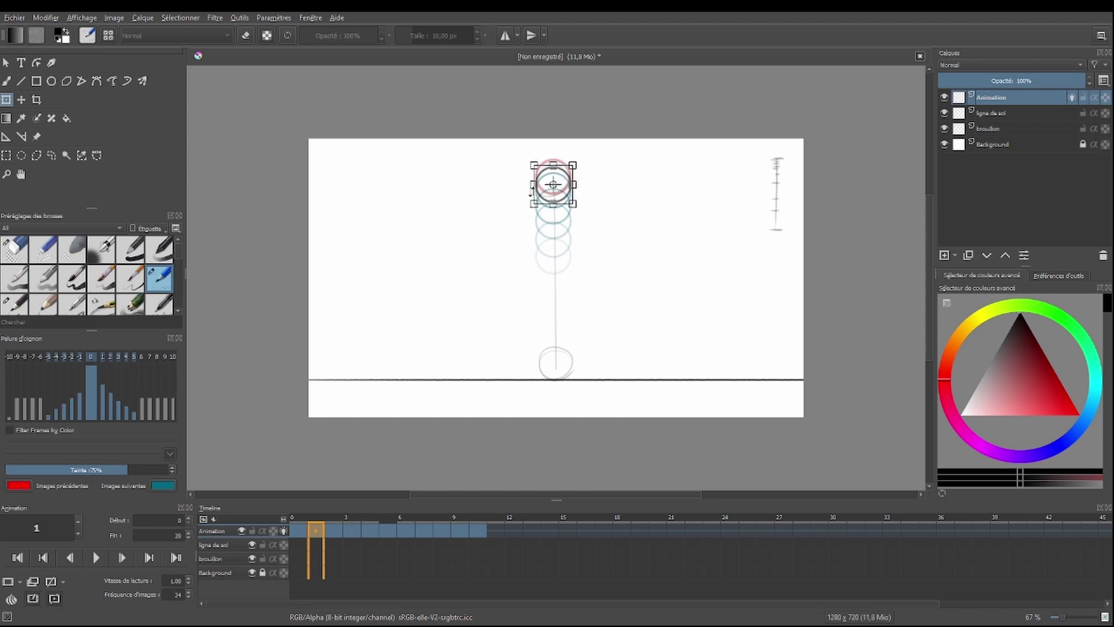
{"action": "left_click_drag", "start_coordinate": [540, 193], "coordinate": [541, 186]}
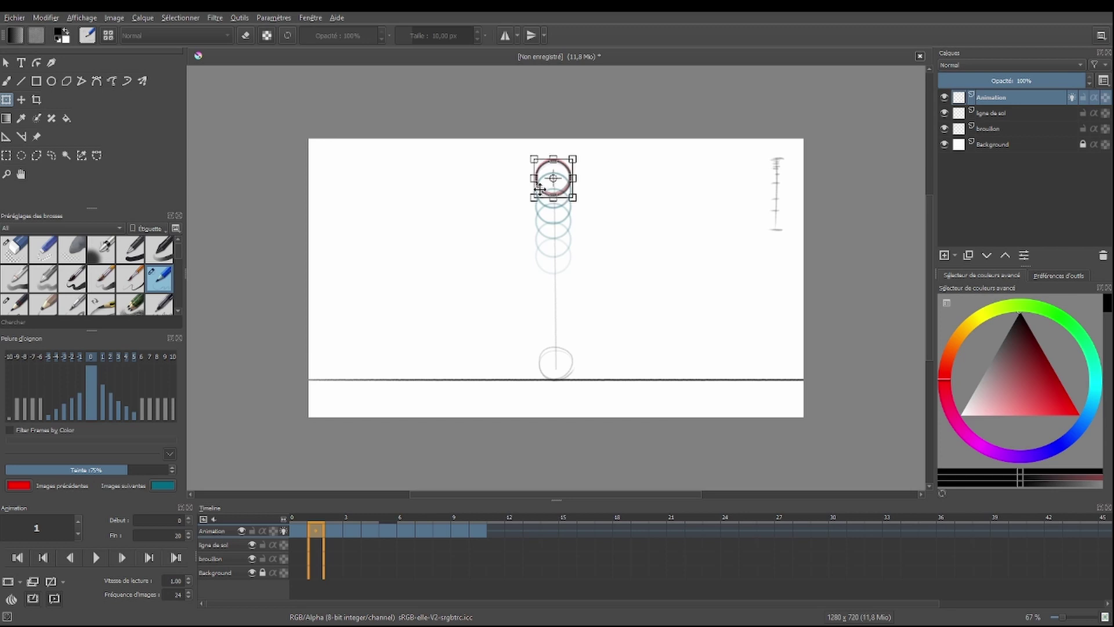
{"action": "left_click", "coordinate": [339, 524]}
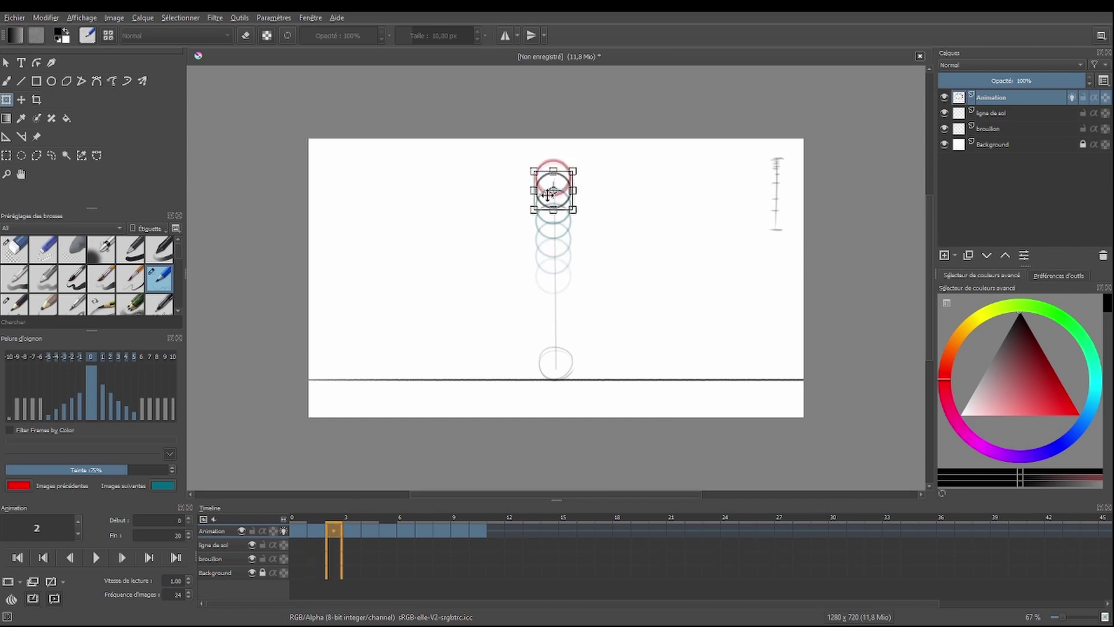
{"action": "left_click_drag", "start_coordinate": [543, 199], "coordinate": [544, 191]}
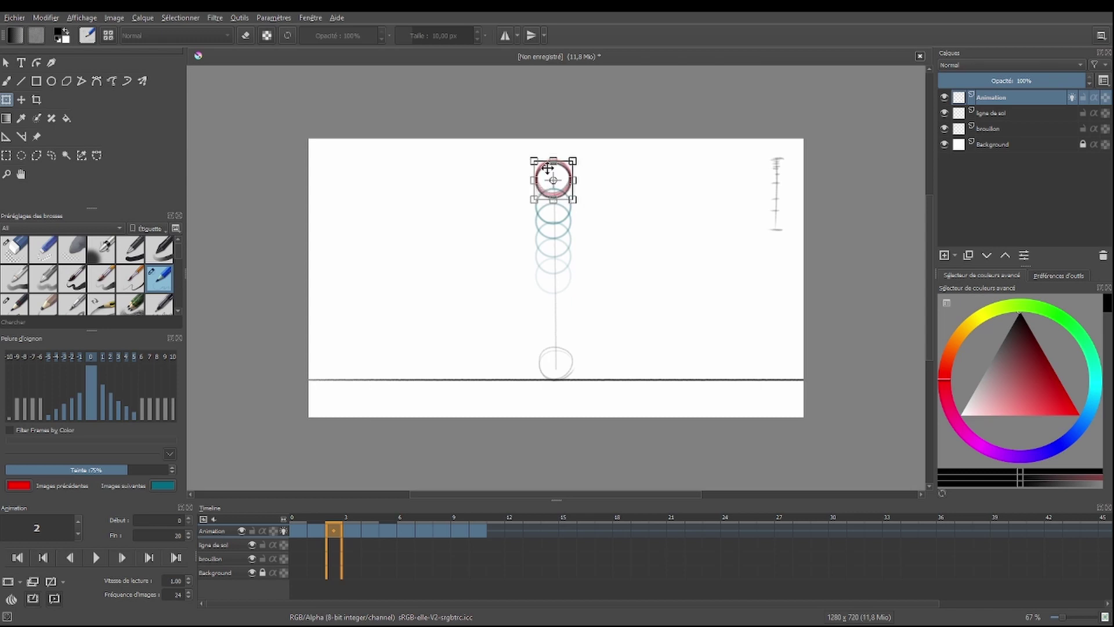
{"action": "left_click", "coordinate": [353, 529]}
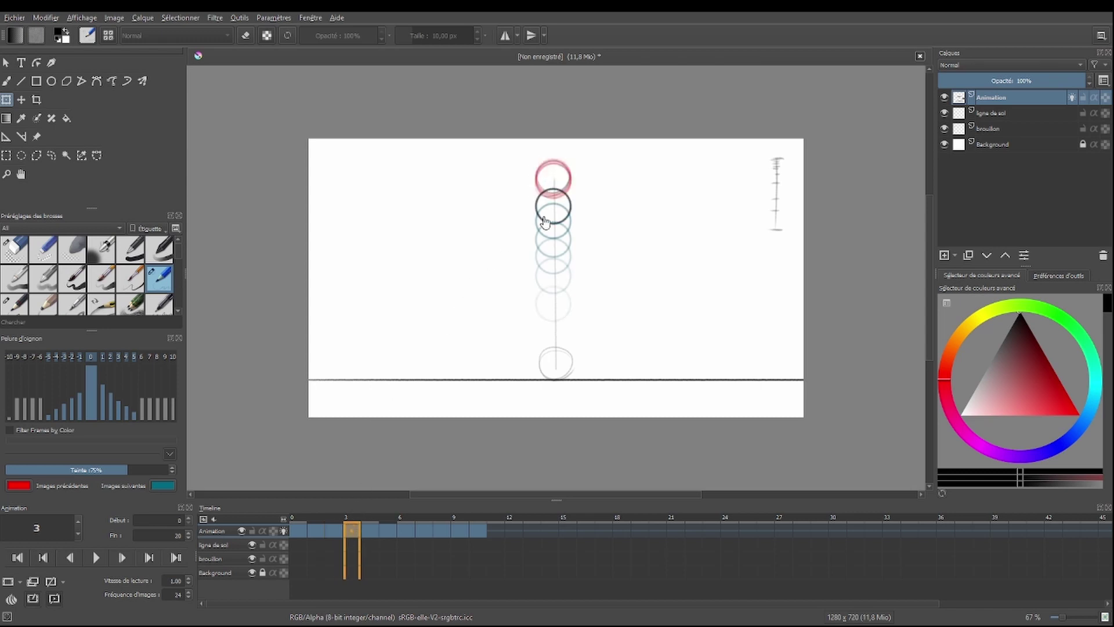
{"action": "left_click_drag", "start_coordinate": [545, 215], "coordinate": [544, 194]}
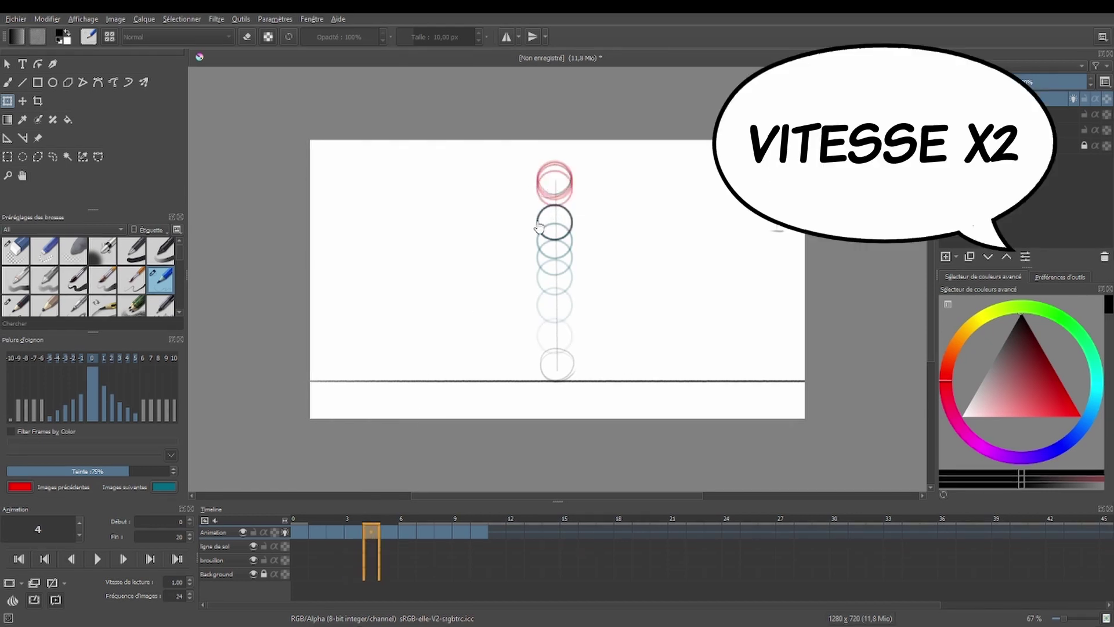
Adjust the ball's height at frames 4, 5 and 6, and check its spacing through frames 7 to 10
{"action": "left_click_drag", "start_coordinate": [542, 230], "coordinate": [547, 282]}
{"action": "left_click", "coordinate": [394, 518]}
{"action": "left_click", "coordinate": [400, 537]}
{"action": "key", "text": "period"}
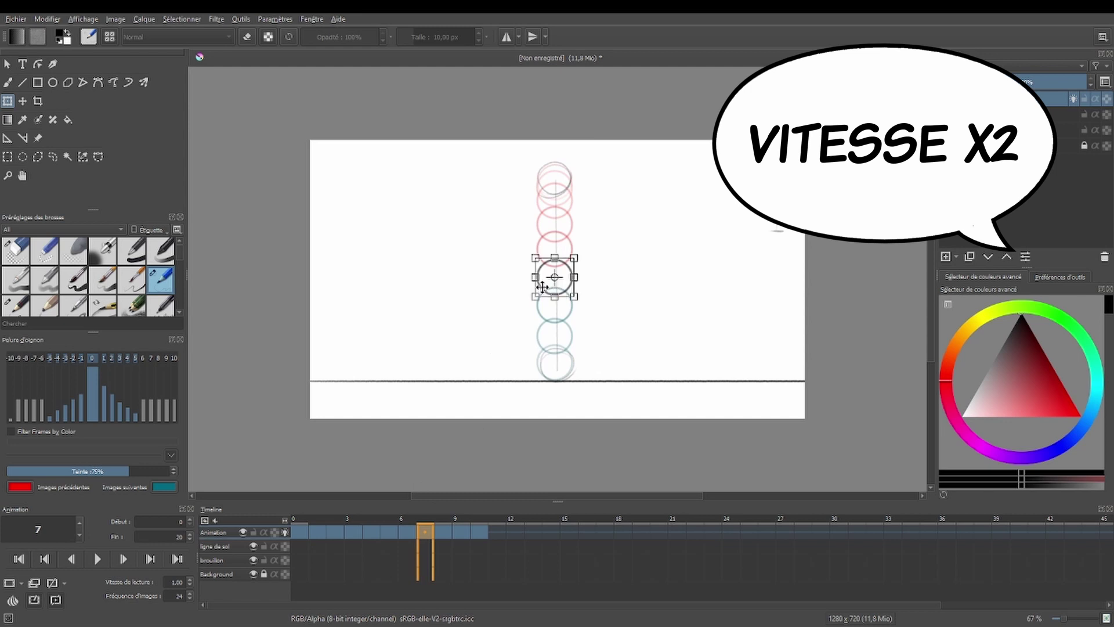
{"action": "key", "text": "period"}
{"action": "left_click", "coordinate": [541, 318]}
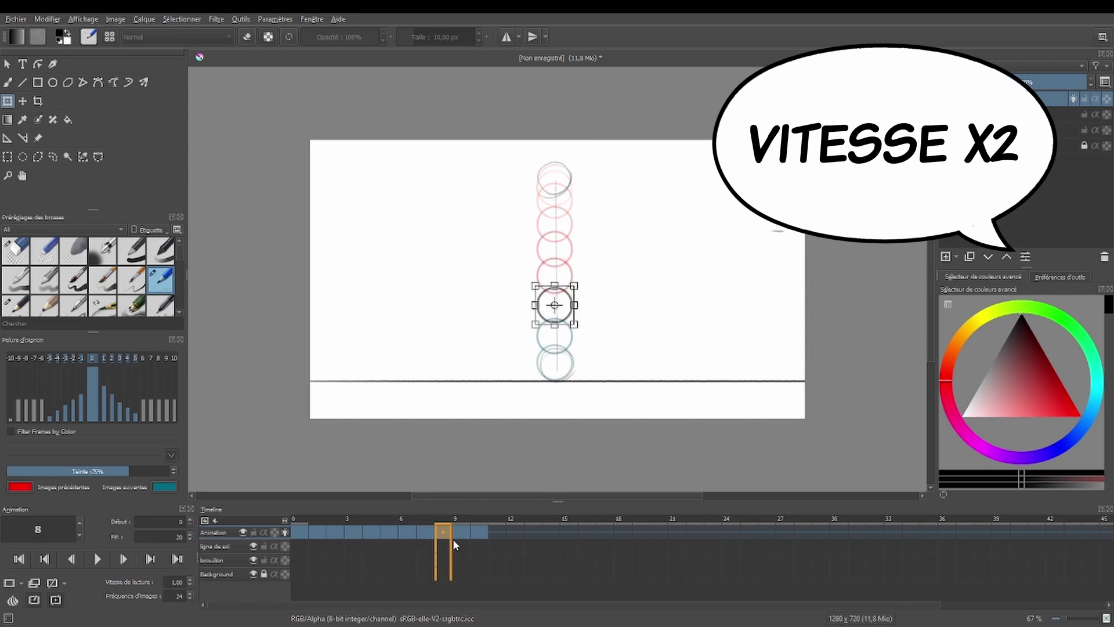
{"action": "key", "text": "period"}
{"action": "left_click", "coordinate": [542, 346]}
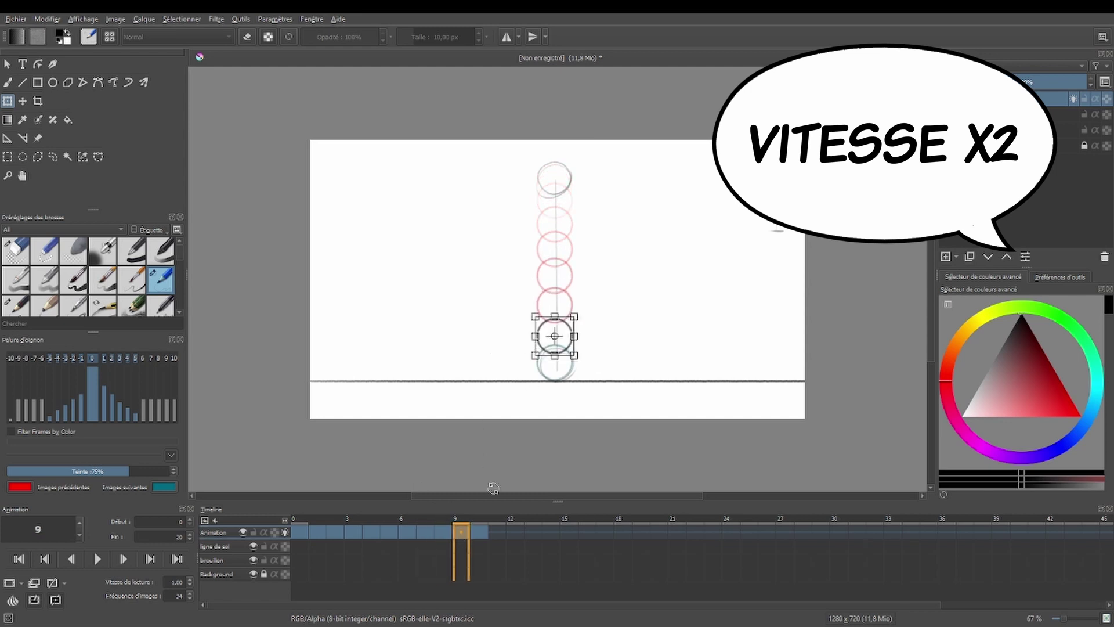
{"action": "left_click", "coordinate": [477, 534]}
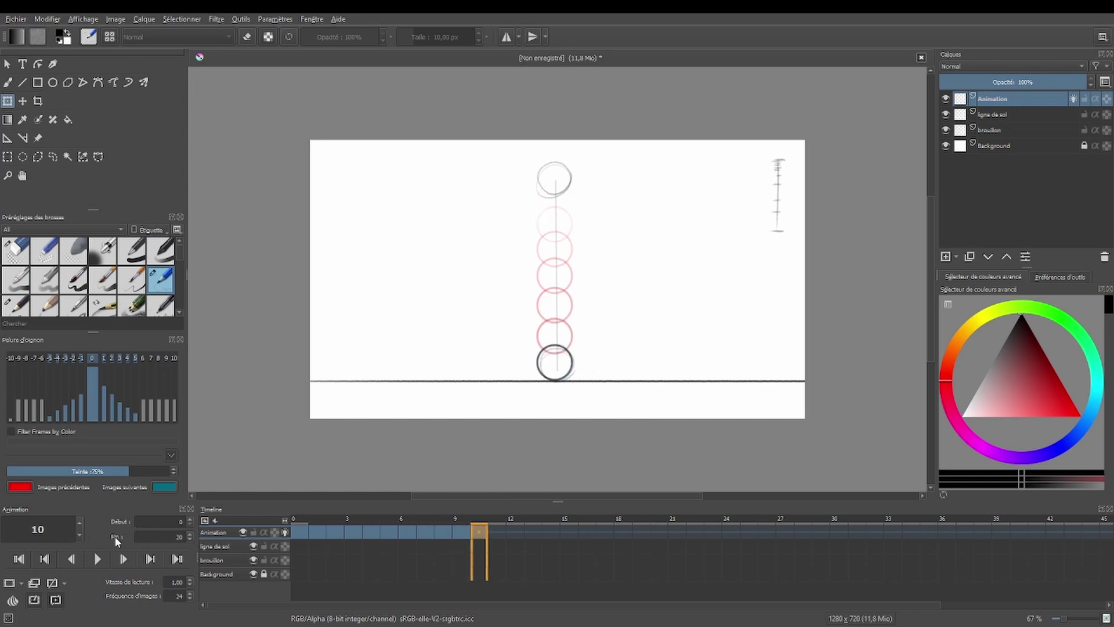
Play back the ball's fall to check the spacing, and go to frame 20
{"action": "left_click", "coordinate": [97, 560]}
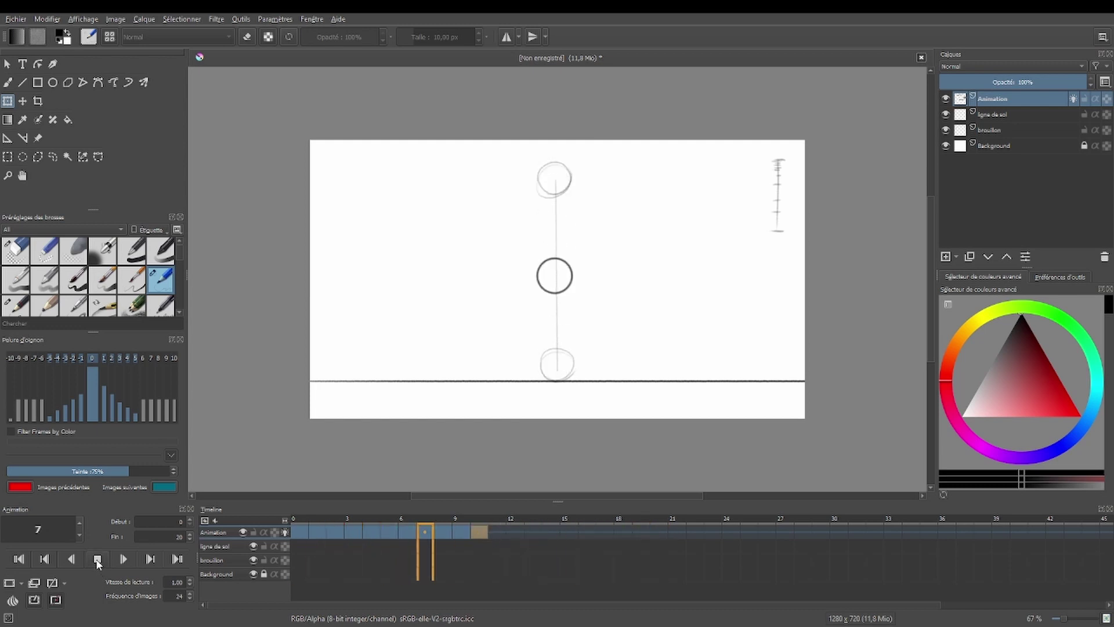
{"action": "left_click", "coordinate": [97, 559]}
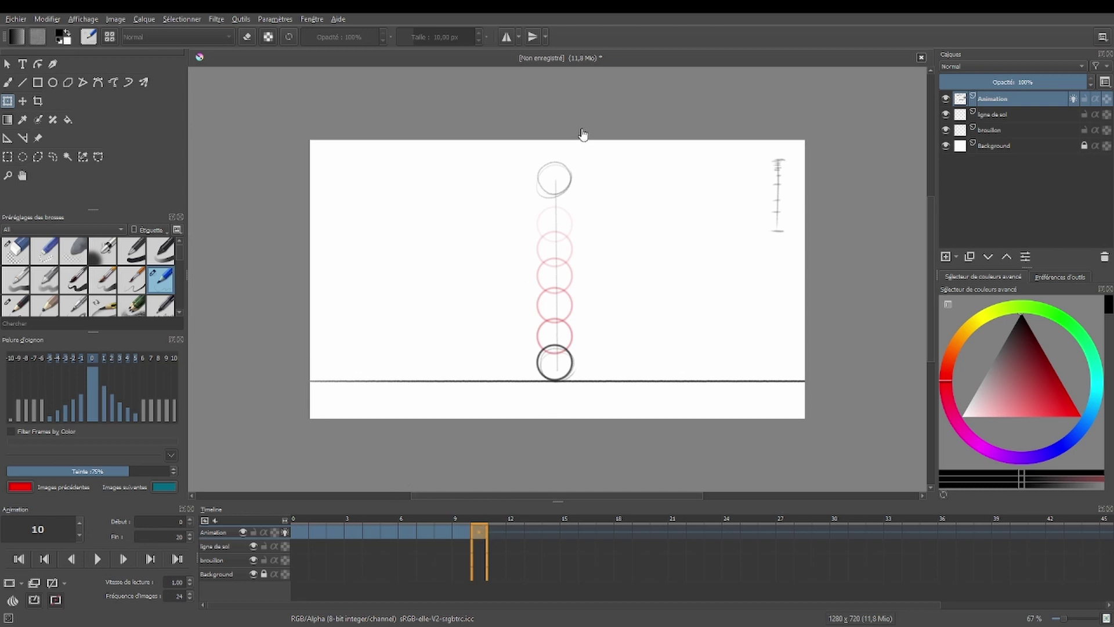
{"action": "left_click", "coordinate": [654, 531]}
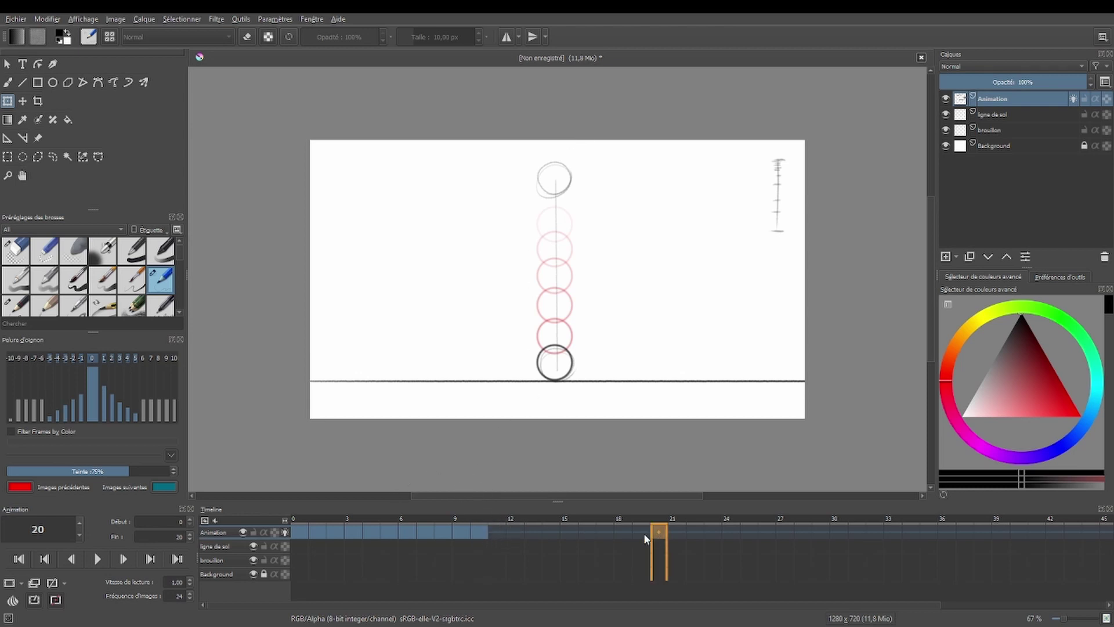
Colour-label frames 10 and 0 yellow and frame 5 red on the "Animation" layer
{"action": "left_click", "coordinate": [480, 533]}
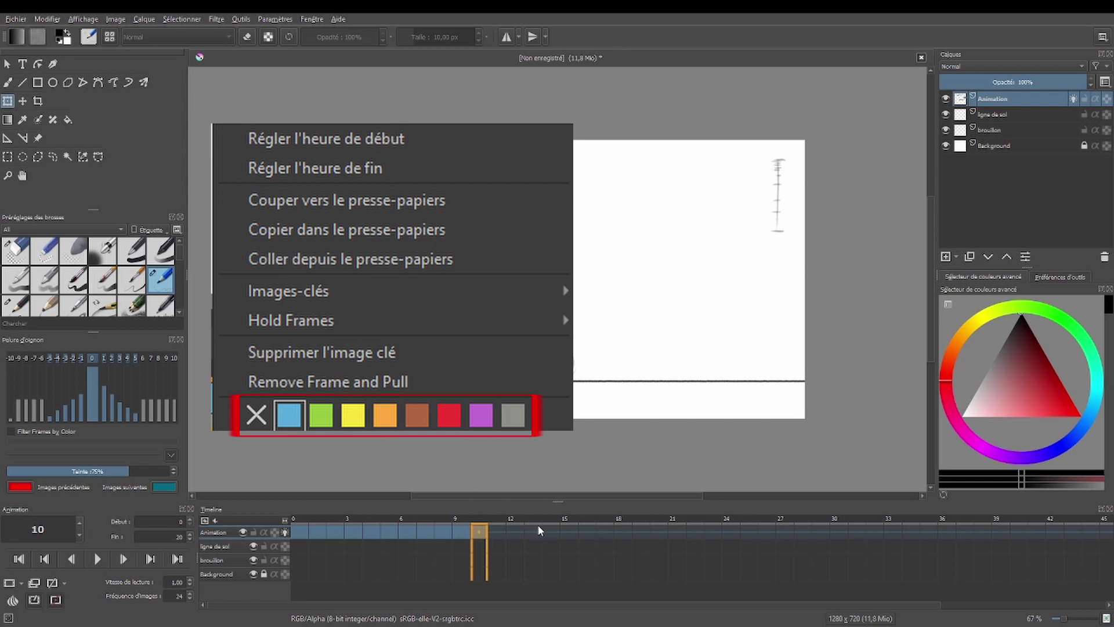
{"action": "left_click", "coordinate": [301, 534]}
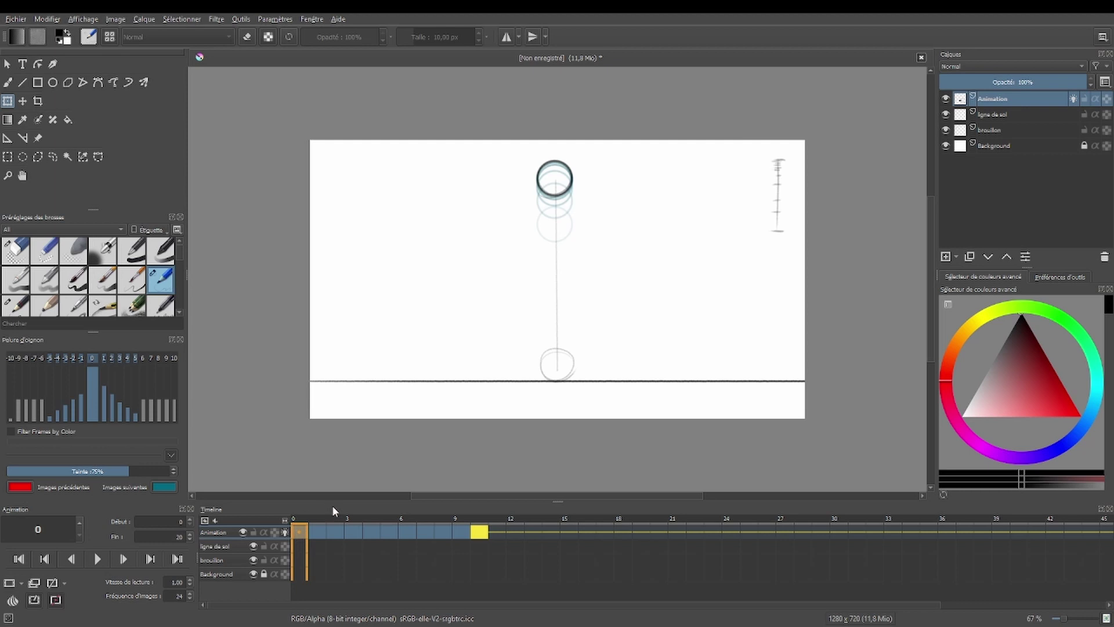
{"action": "left_click", "coordinate": [387, 532]}
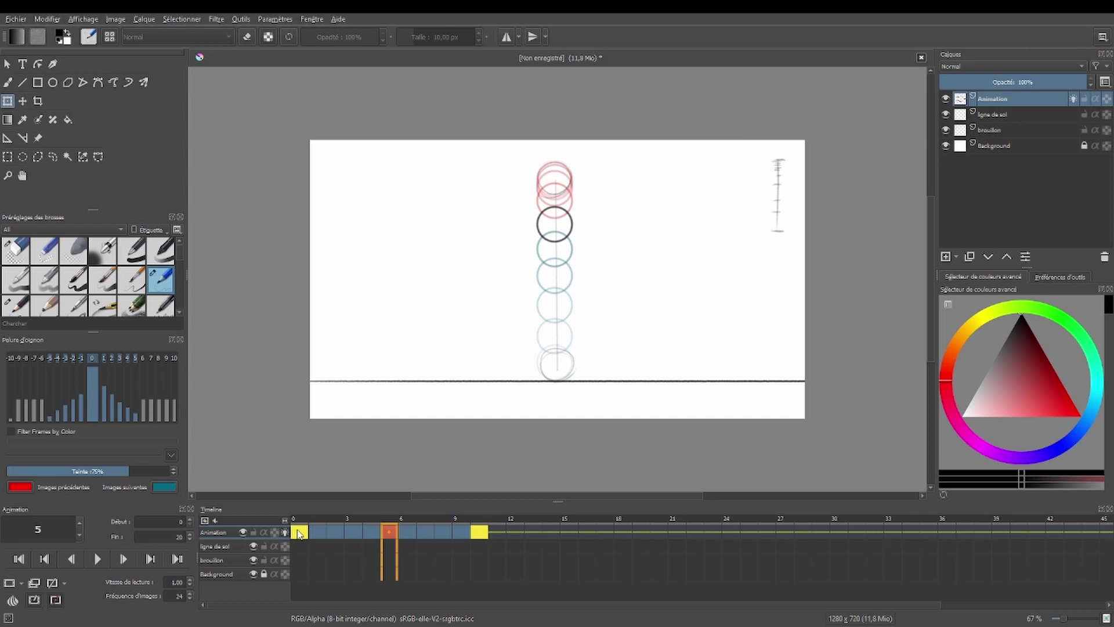
Examine the ball's positions from frame 10 back to frame 5 as a reference for the rebound
{"action": "left_click", "coordinate": [322, 534]}
{"action": "left_click", "coordinate": [386, 533]}
{"action": "left_click", "coordinate": [484, 533]}
{"action": "left_click", "coordinate": [462, 534]}
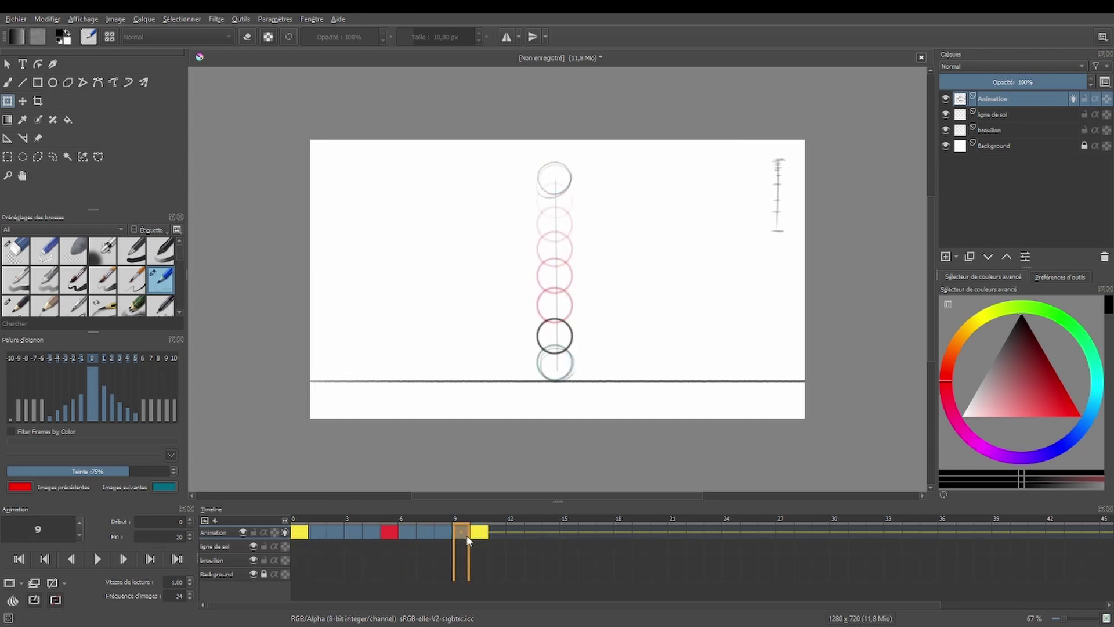
{"action": "left_click", "coordinate": [444, 535]}
{"action": "left_click", "coordinate": [423, 539]}
{"action": "left_click", "coordinate": [408, 539]}
{"action": "left_click", "coordinate": [391, 538]}
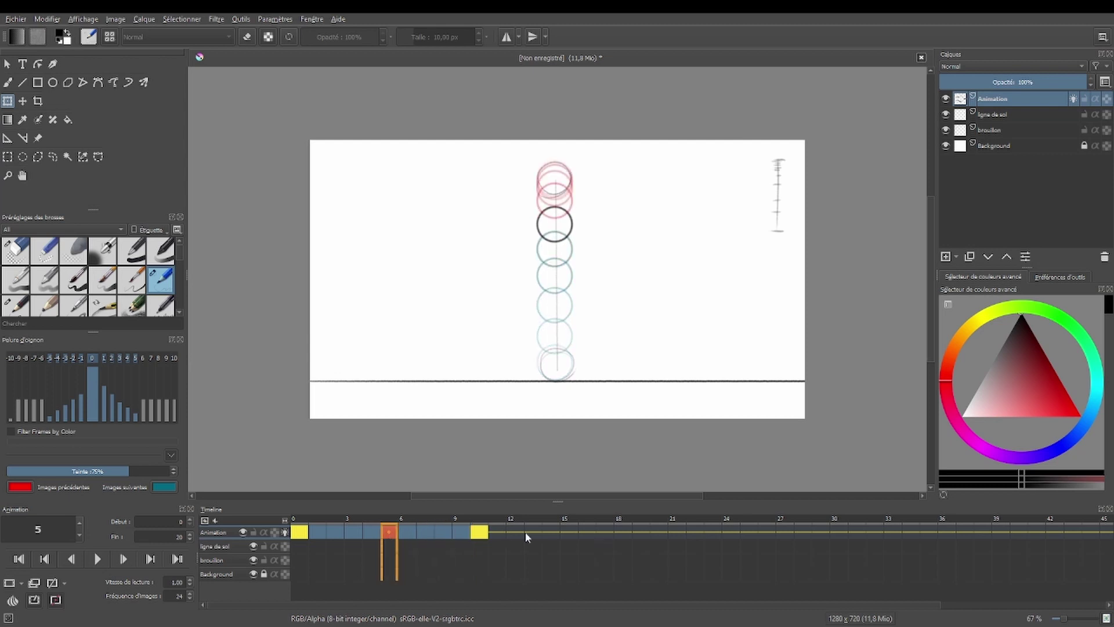
{"action": "left_click", "coordinate": [454, 534]}
{"action": "left_click", "coordinate": [411, 535]}
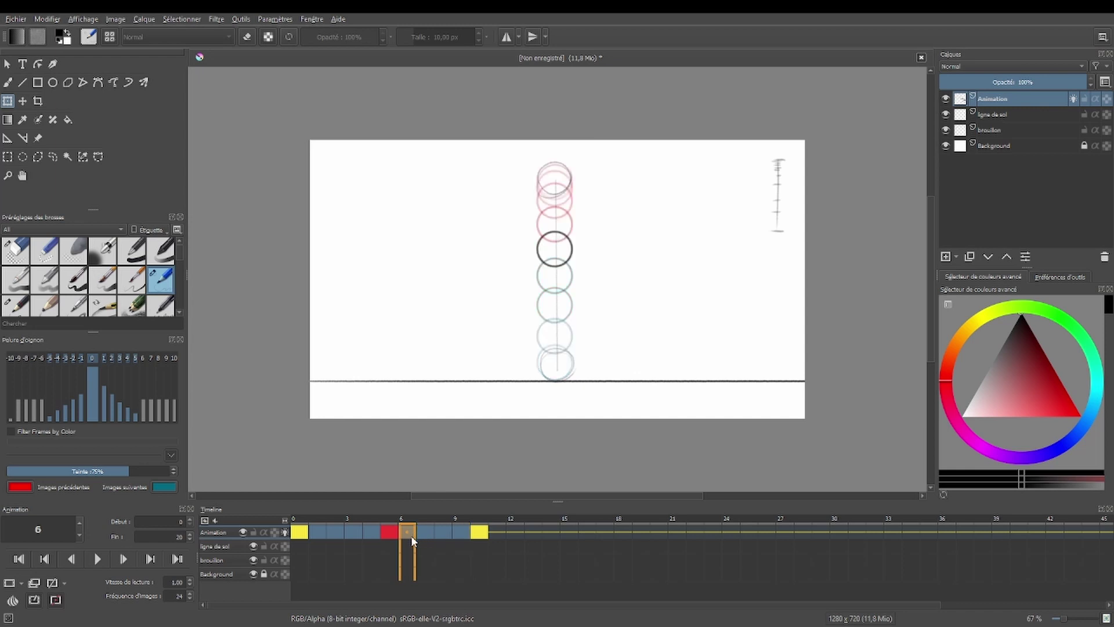
{"action": "left_click", "coordinate": [480, 535]}
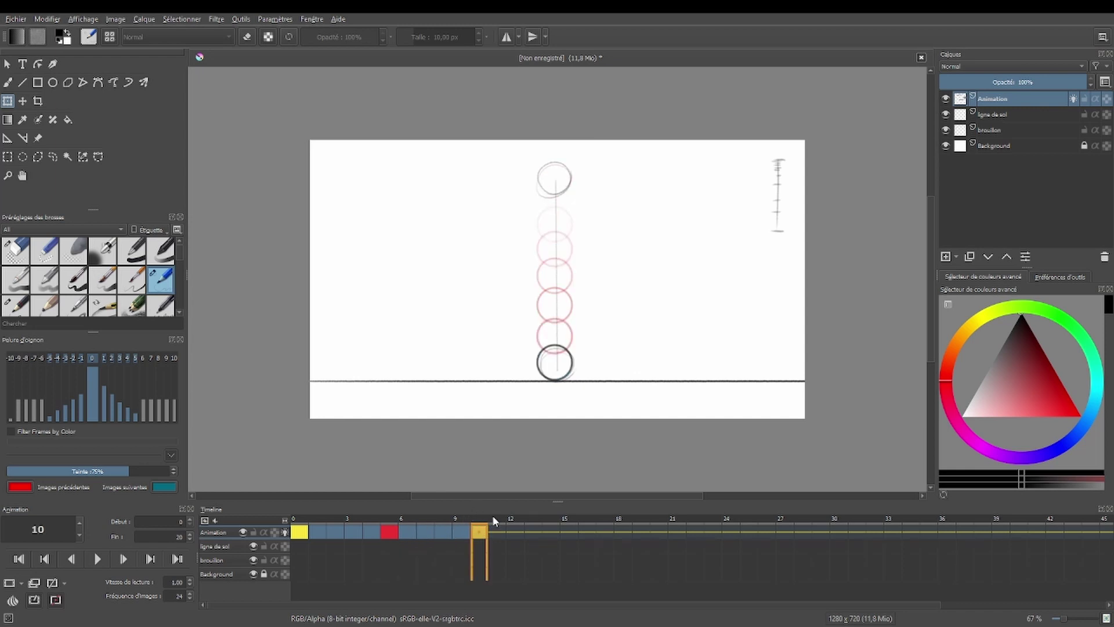
Copy the ball drawing from frame 9 to frame 11 and from frame 8 to frame 12
{"action": "left_click", "coordinate": [463, 533]}
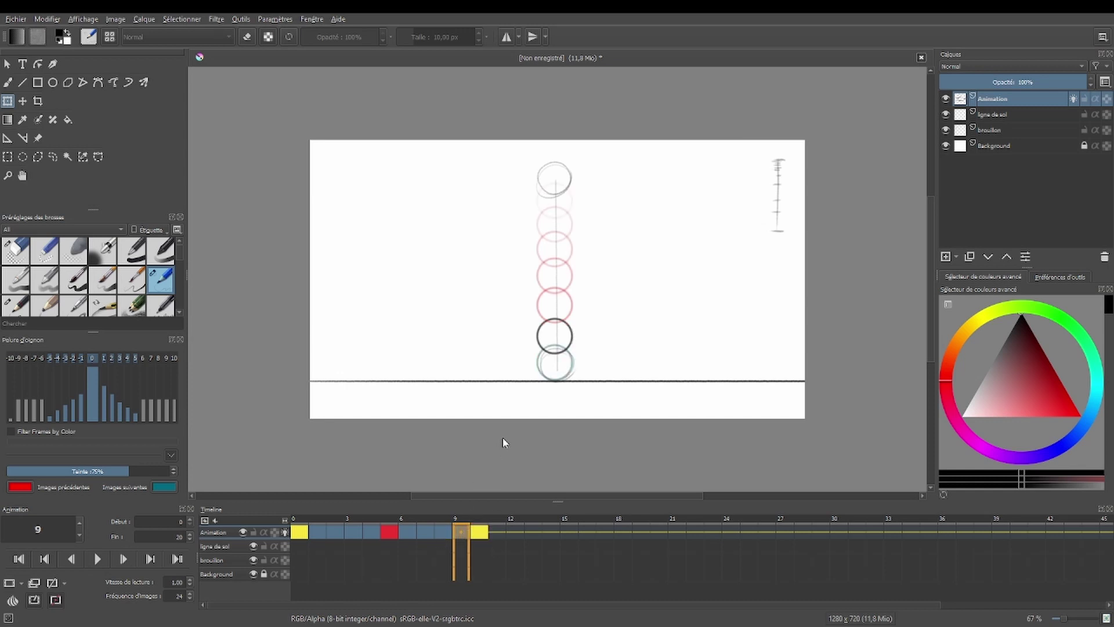
{"action": "left_click", "coordinate": [497, 532]}
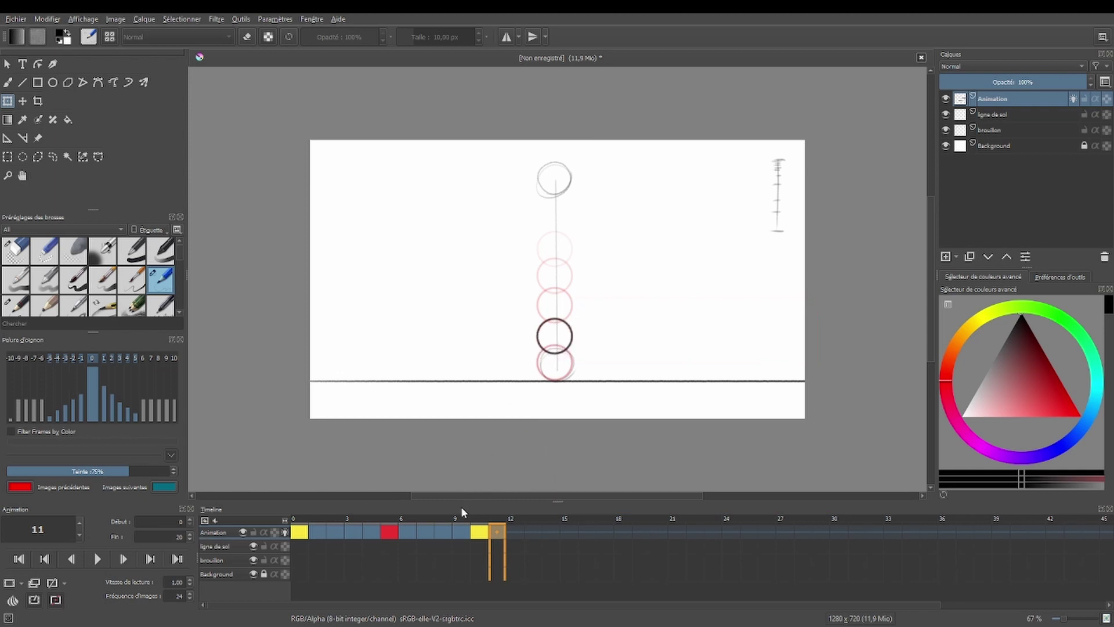
{"action": "left_click", "coordinate": [460, 531]}
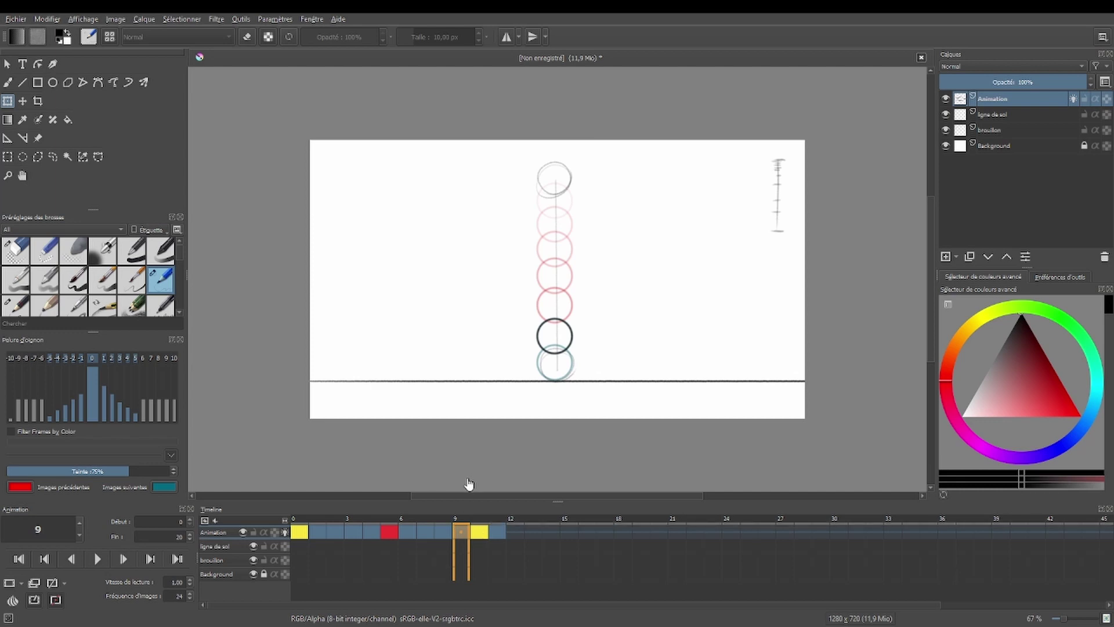
{"action": "left_click", "coordinate": [494, 532]}
{"action": "left_click", "coordinate": [444, 532]}
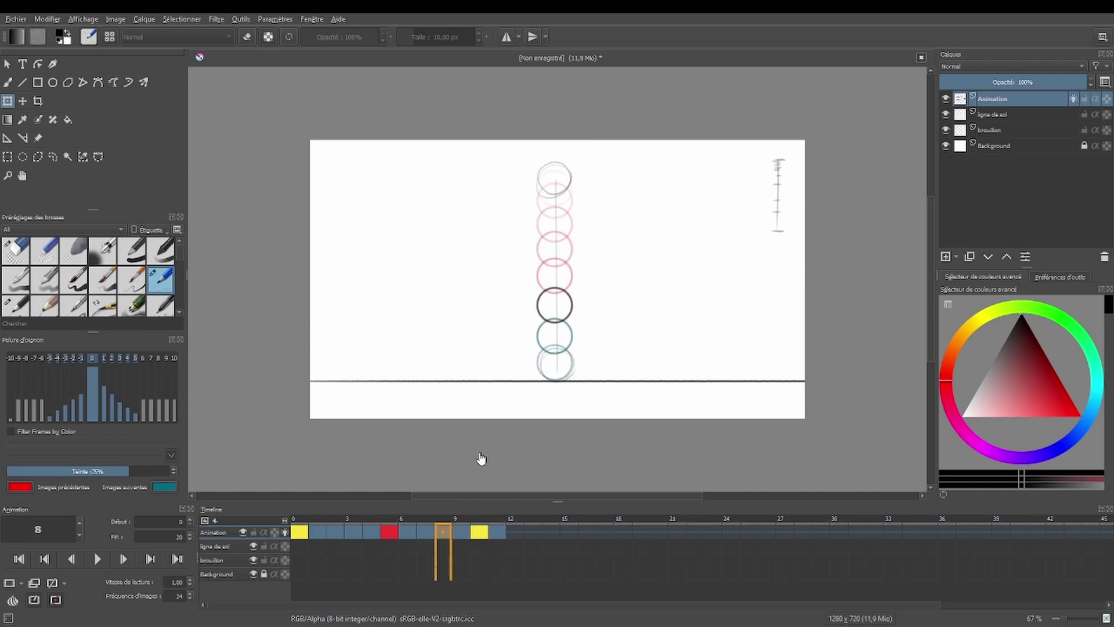
{"action": "left_click", "coordinate": [516, 531]}
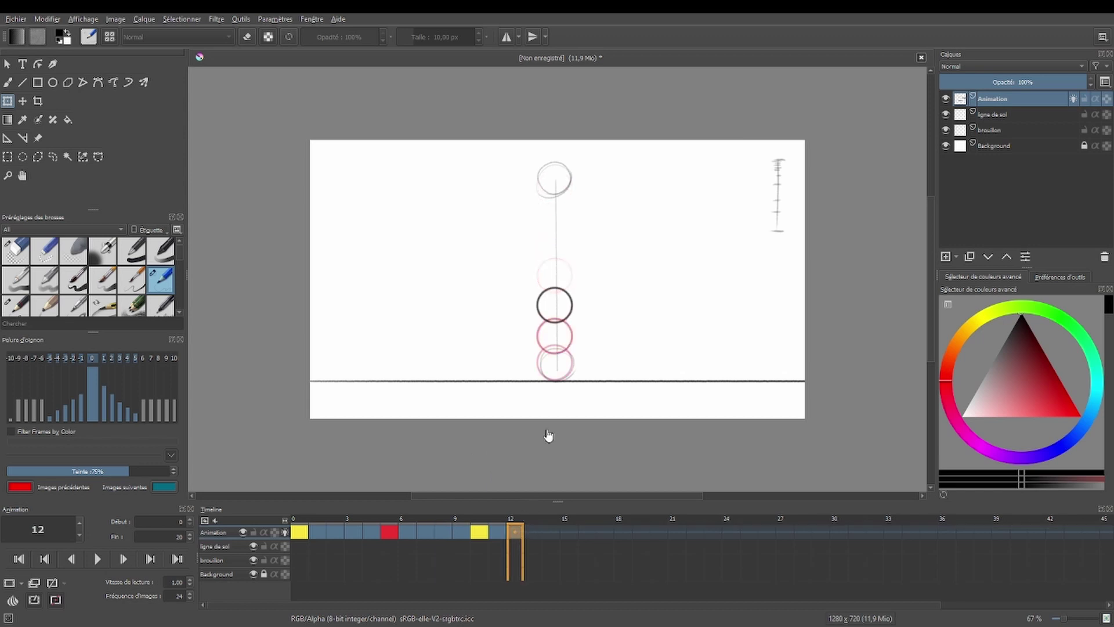
Copy the ball drawings of frames 7, 6 and 5 to frames 13, 14 and 15 respectively
{"action": "left_click", "coordinate": [429, 534]}
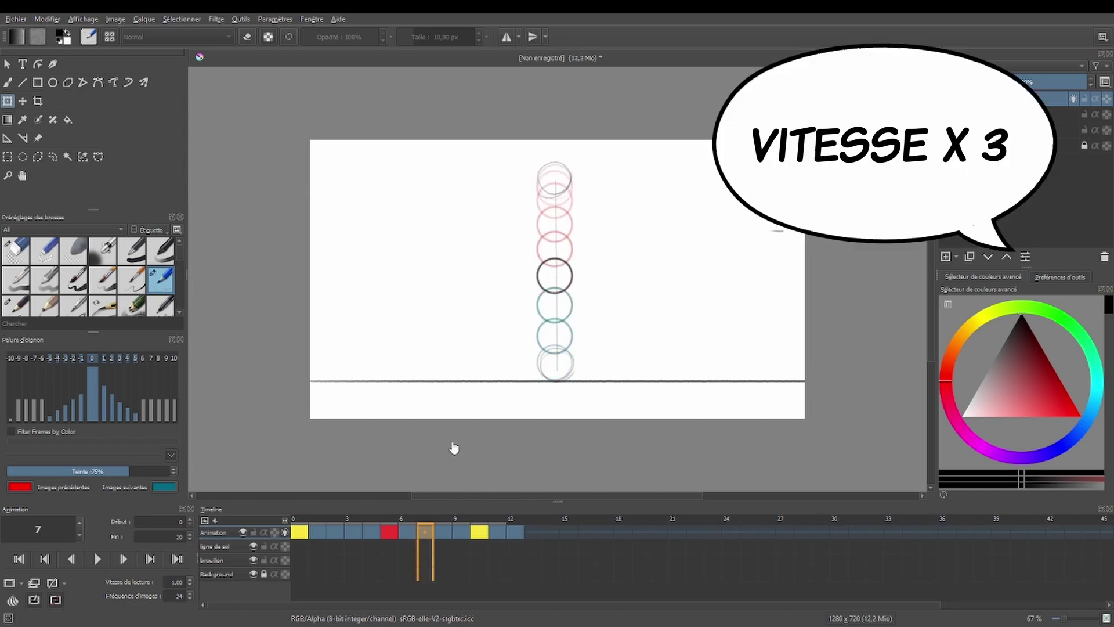
{"action": "left_click", "coordinate": [533, 532]}
{"action": "left_click", "coordinate": [407, 531]}
{"action": "left_click_drag", "start_coordinate": [544, 531], "coordinate": [585, 430]}
{"action": "left_click", "coordinate": [585, 430]}
Copy the ball drawing from frame 4 to frame 16 and from frame 3 to frame 17
{"action": "right_click", "coordinate": [370, 531]}
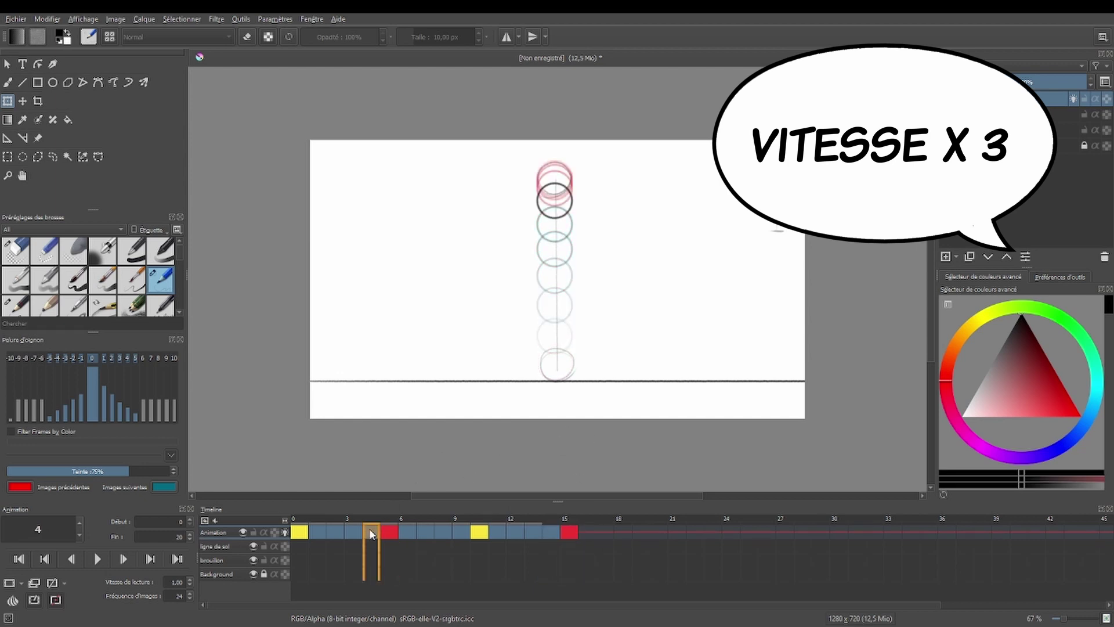
{"action": "right_click", "coordinate": [584, 532]}
{"action": "left_click", "coordinate": [598, 435]}
{"action": "right_click", "coordinate": [350, 532]}
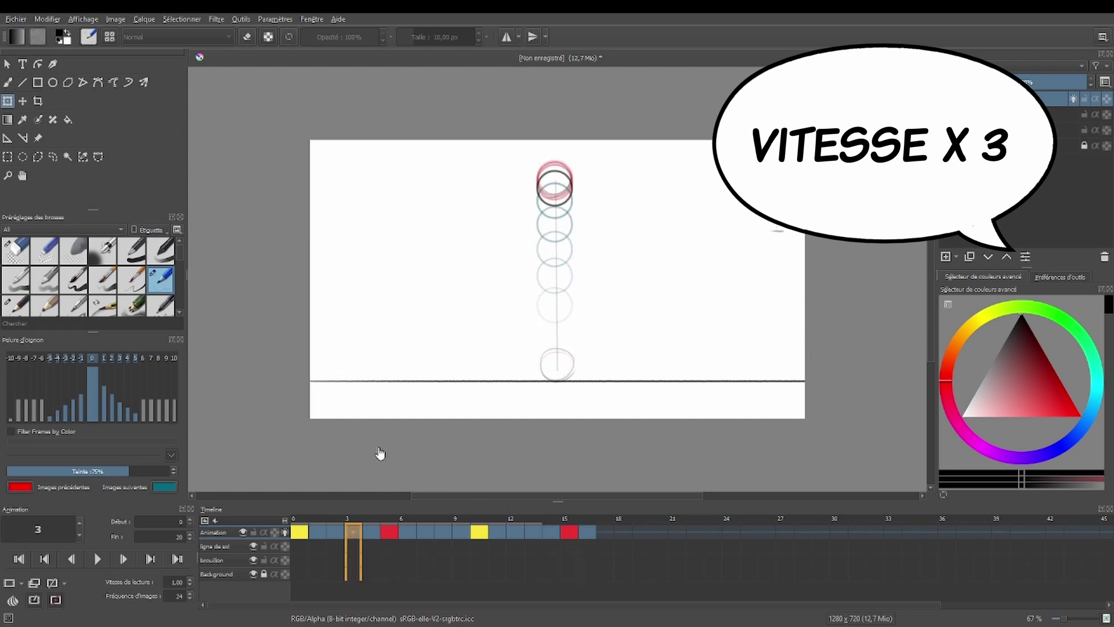
{"action": "left_click", "coordinate": [605, 532]}
{"action": "key", "text": "ctrl+v"}
Copy the ball drawing from frame 2 to frame 18 and from frame 1 to frame 19
{"action": "left_click", "coordinate": [335, 532]}
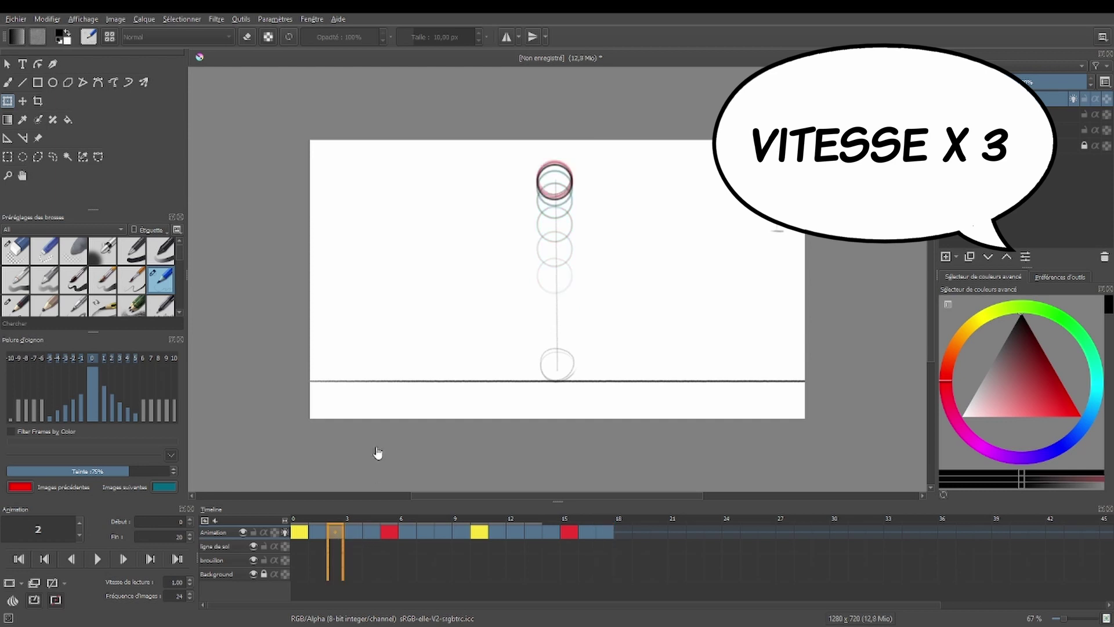
{"action": "left_click", "coordinate": [623, 531]}
{"action": "key", "text": "ctrl+v"}
{"action": "left_click", "coordinate": [318, 533]}
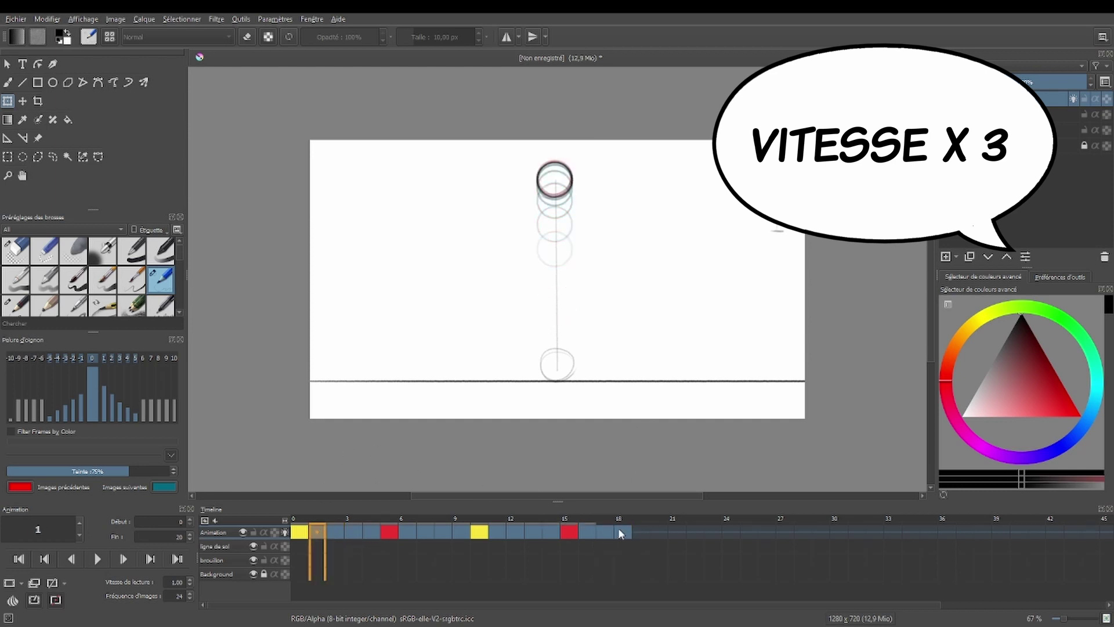
{"action": "left_click", "coordinate": [641, 532]}
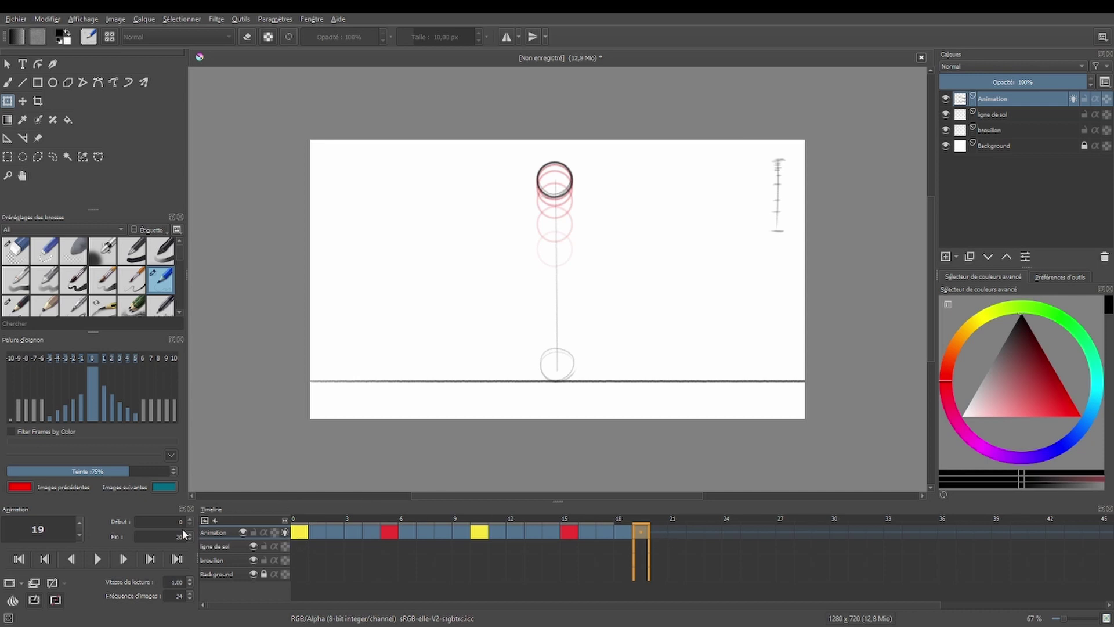
Set the animation's end frame to 19, play back the full bounce, and go to frame 10
{"action": "double_click", "coordinate": [140, 540]}
{"action": "left_click", "coordinate": [97, 559]}
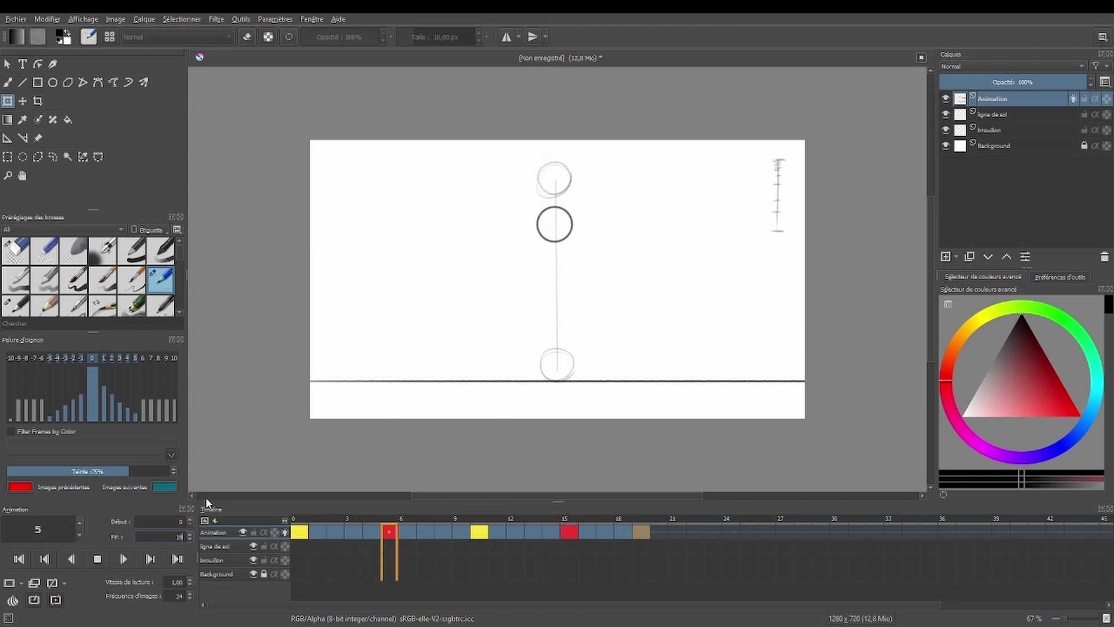
{"action": "left_click", "coordinate": [98, 559]}
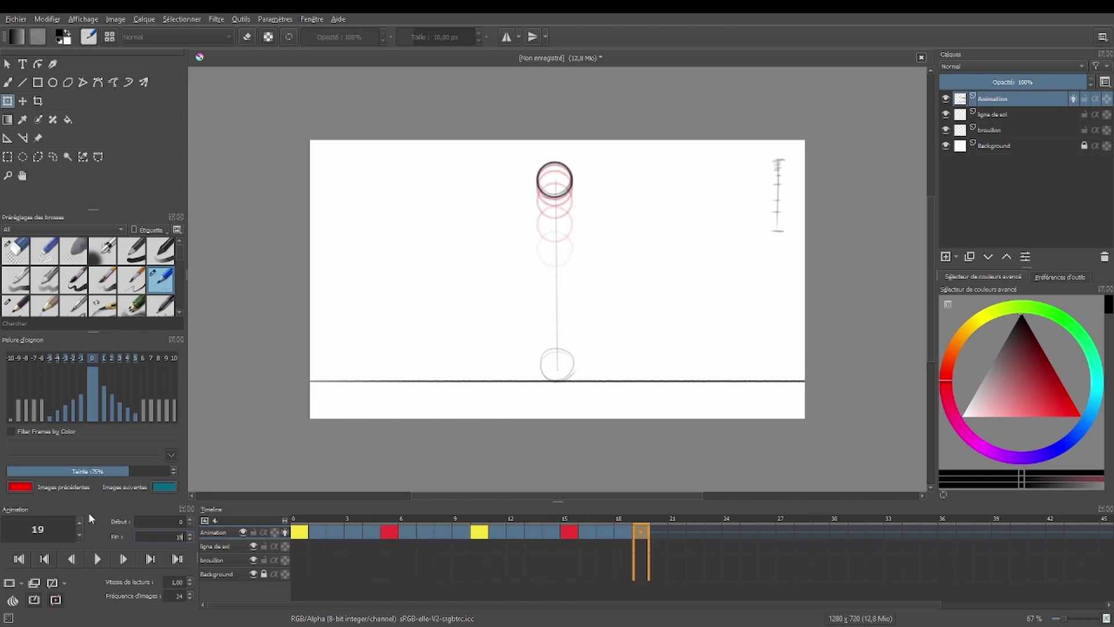
{"action": "left_click", "coordinate": [479, 532]}
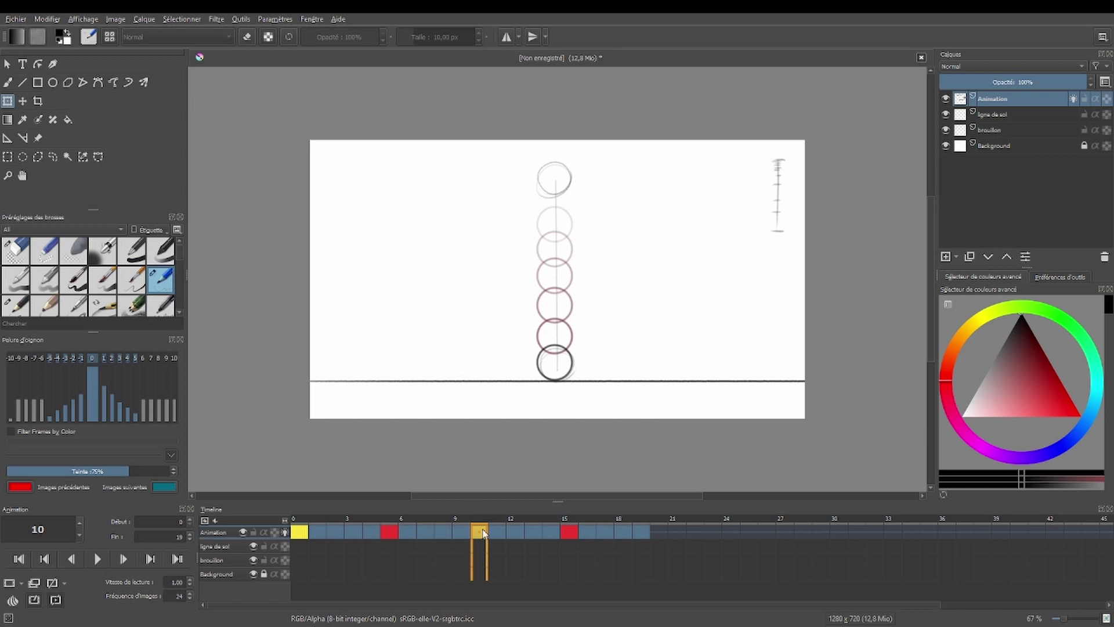
Squash the ball on frame 10 by lowering its top edge slightly and widening it a little against the ground line
{"action": "left_click", "coordinate": [497, 328]}
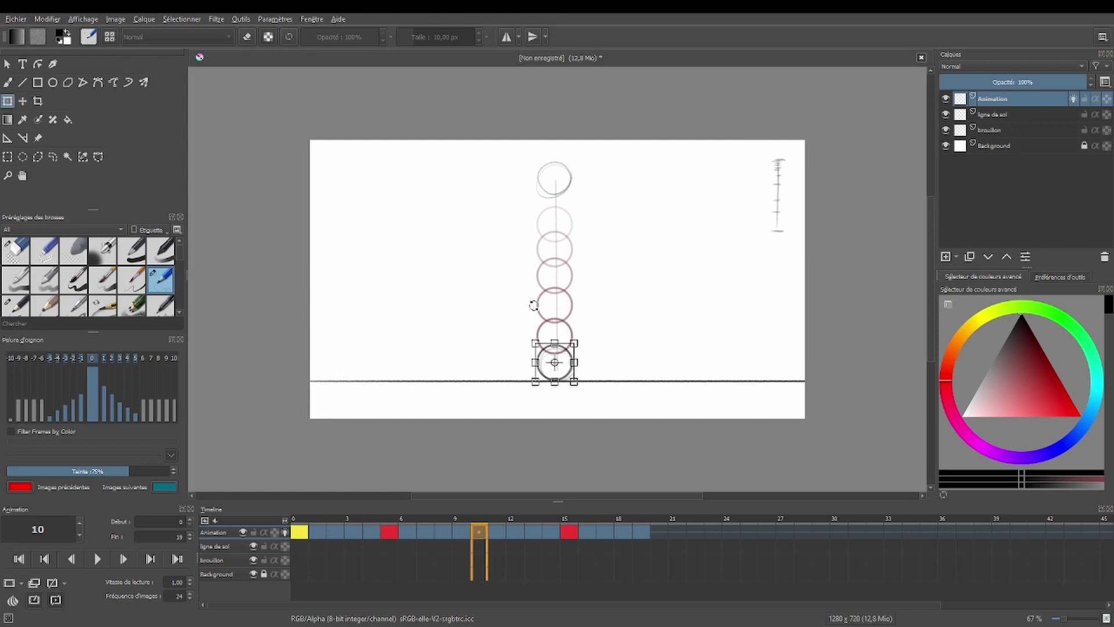
{"action": "left_click_drag", "start_coordinate": [555, 342], "coordinate": [556, 346]}
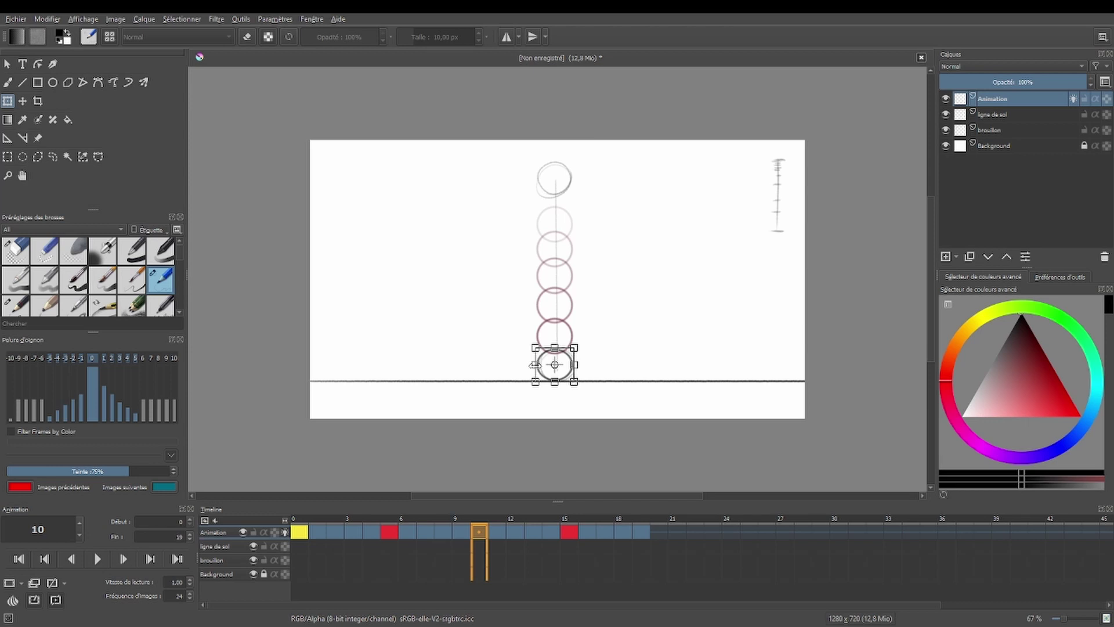
{"action": "left_click_drag", "start_coordinate": [535, 365], "coordinate": [530, 366]}
{"action": "key", "text": "Return"}
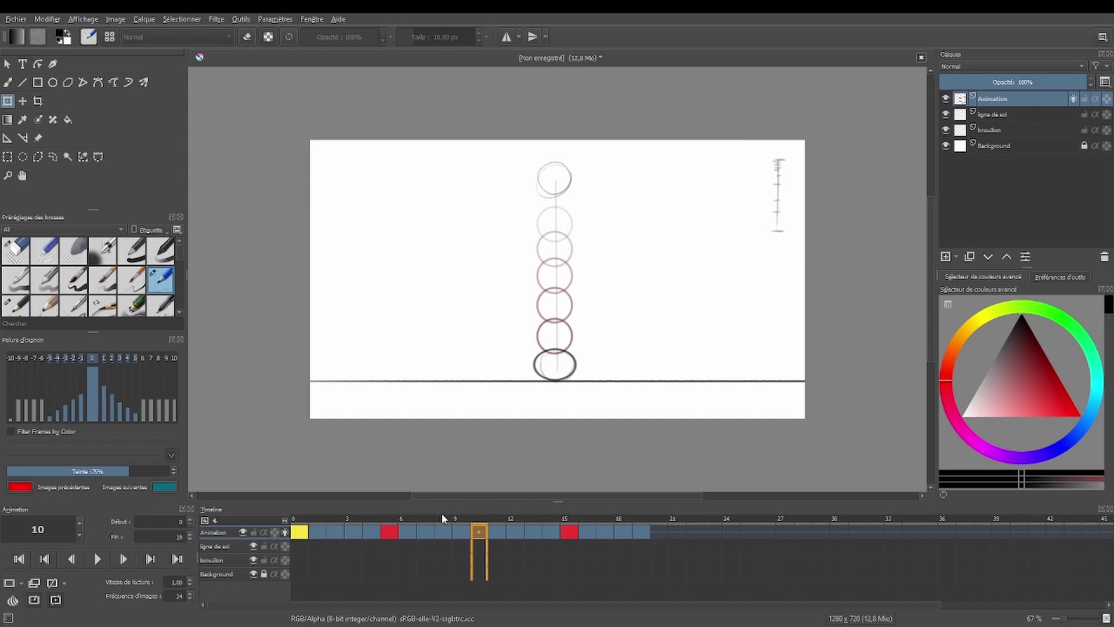
Stretch the ball on frame 9 slightly in height and narrow its width into a vertical oval
{"action": "left_click", "coordinate": [460, 533]}
{"action": "left_click", "coordinate": [553, 348]}
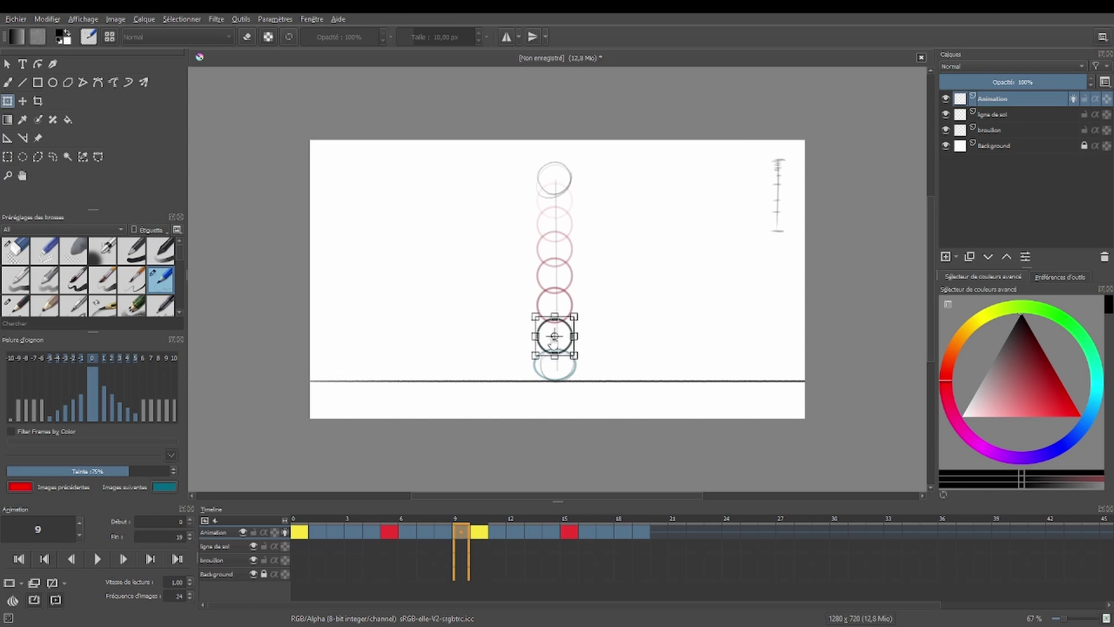
{"action": "left_click_drag", "start_coordinate": [554, 356], "coordinate": [536, 339]}
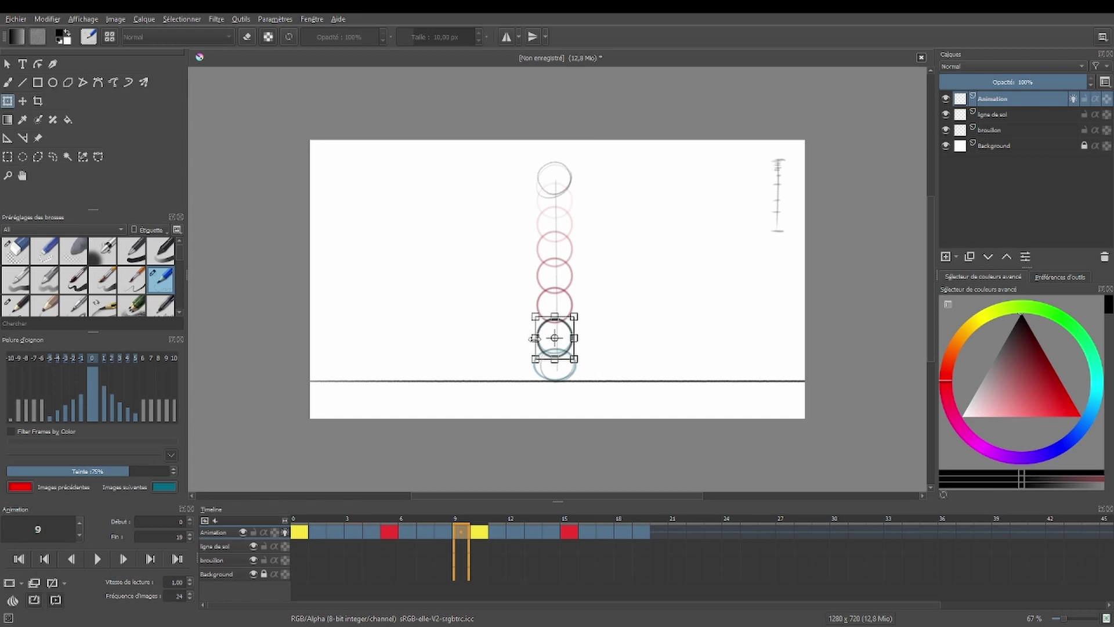
{"action": "left_click_drag", "start_coordinate": [535, 337], "coordinate": [537, 337]}
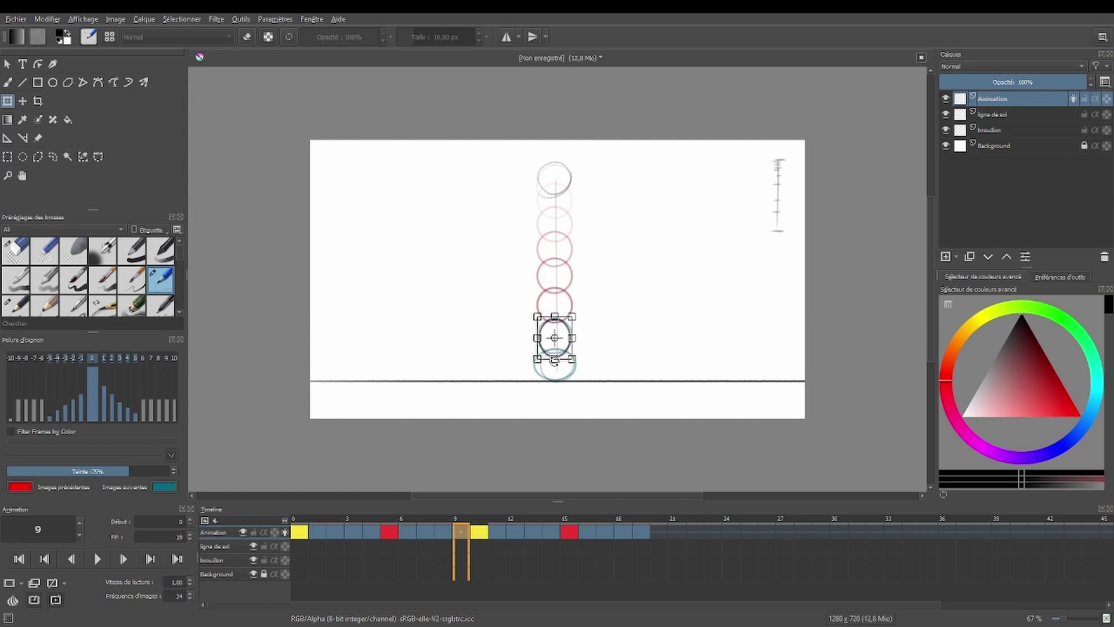
{"action": "left_click_drag", "start_coordinate": [555, 316], "coordinate": [555, 314]}
Copy the stretched ball drawing from frame 9 to frame 11 and compare the shapes on frames 9, 10 and 11
{"action": "left_click", "coordinate": [462, 533]}
{"action": "left_click", "coordinate": [497, 535]}
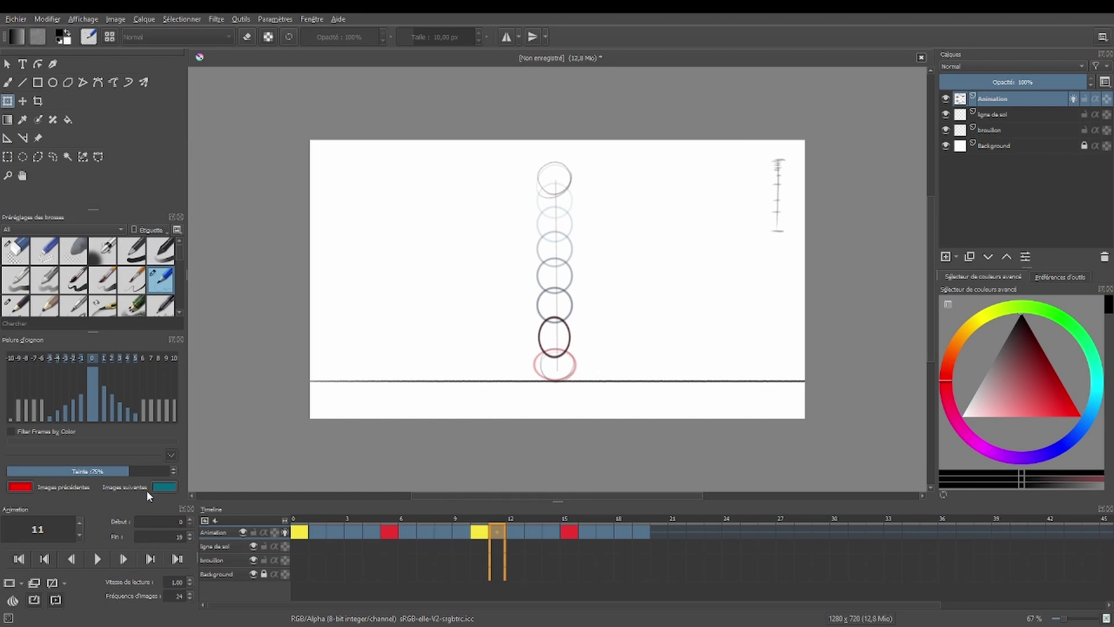
{"action": "left_click", "coordinate": [483, 535]}
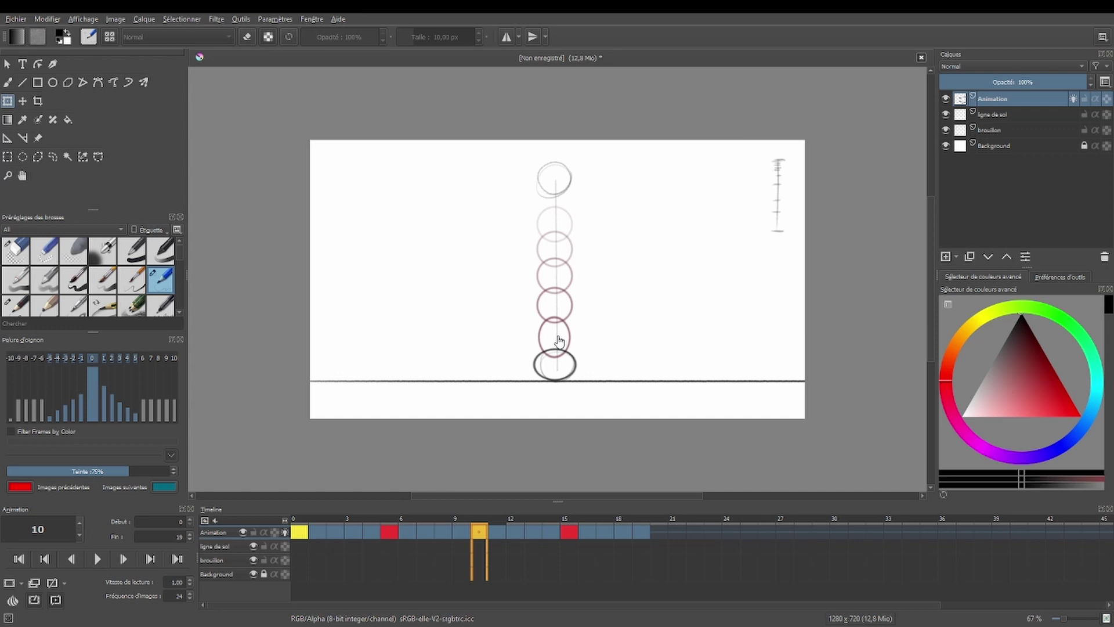
{"action": "left_click", "coordinate": [460, 532]}
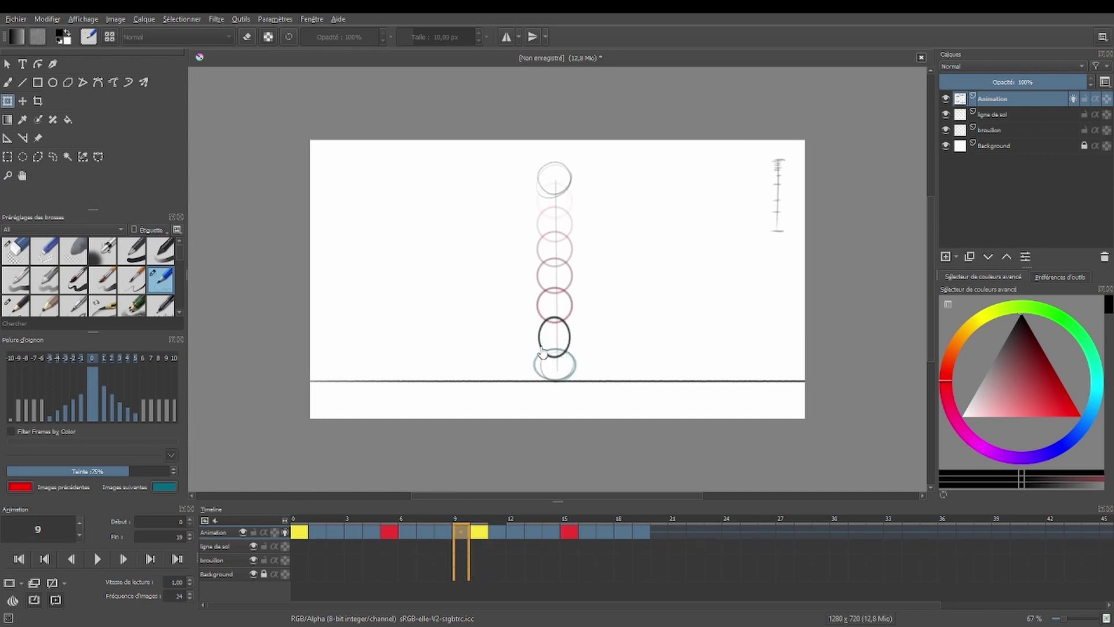
{"action": "left_click", "coordinate": [493, 534]}
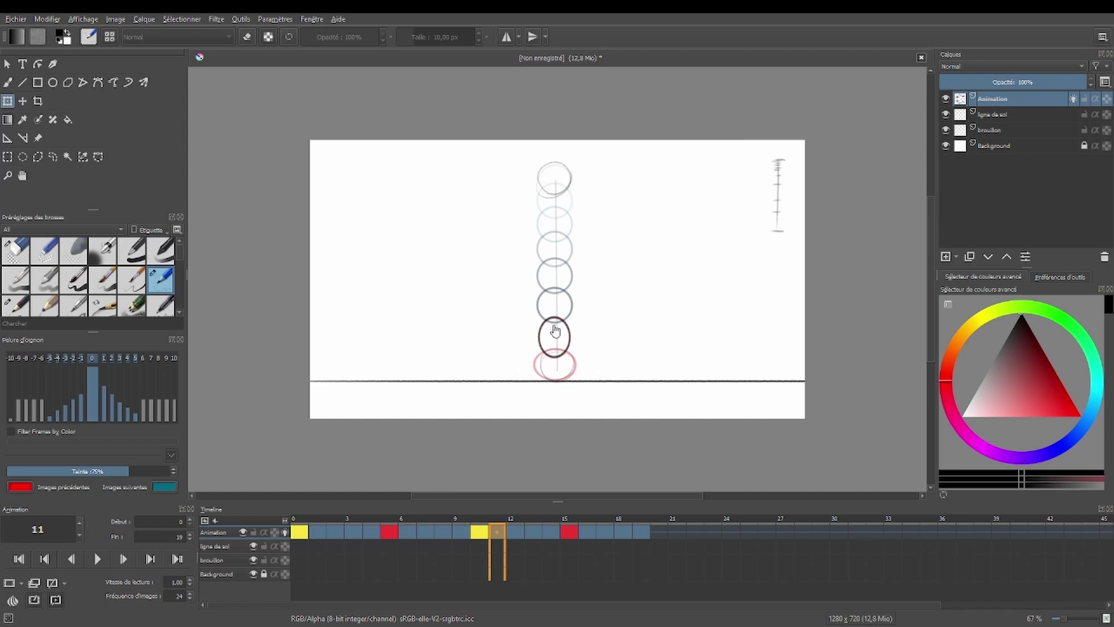
Hide the brouillon sketch layer and play back the bounce with its squash and stretch
{"action": "left_click", "coordinate": [97, 560]}
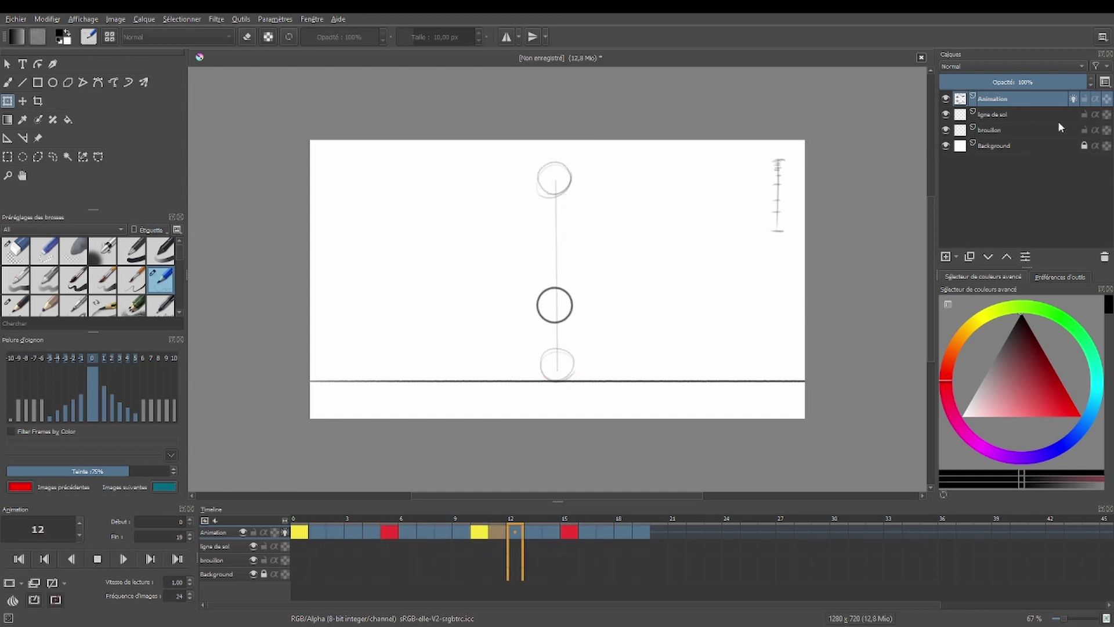
{"action": "key", "text": "space"}
{"action": "left_click", "coordinate": [946, 130]}
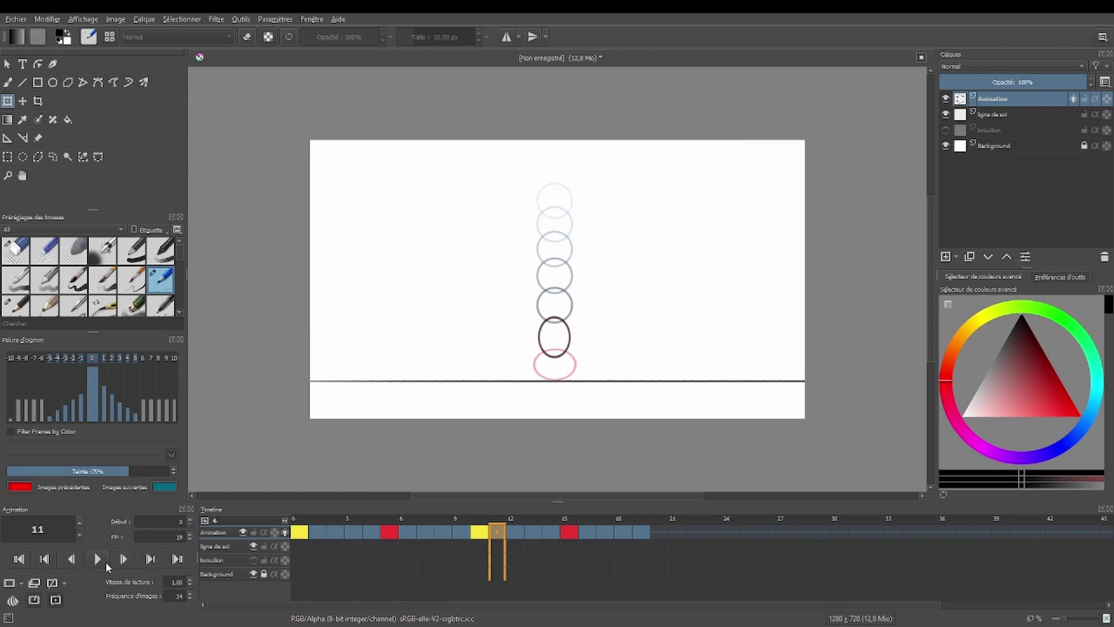
{"action": "left_click", "coordinate": [105, 562]}
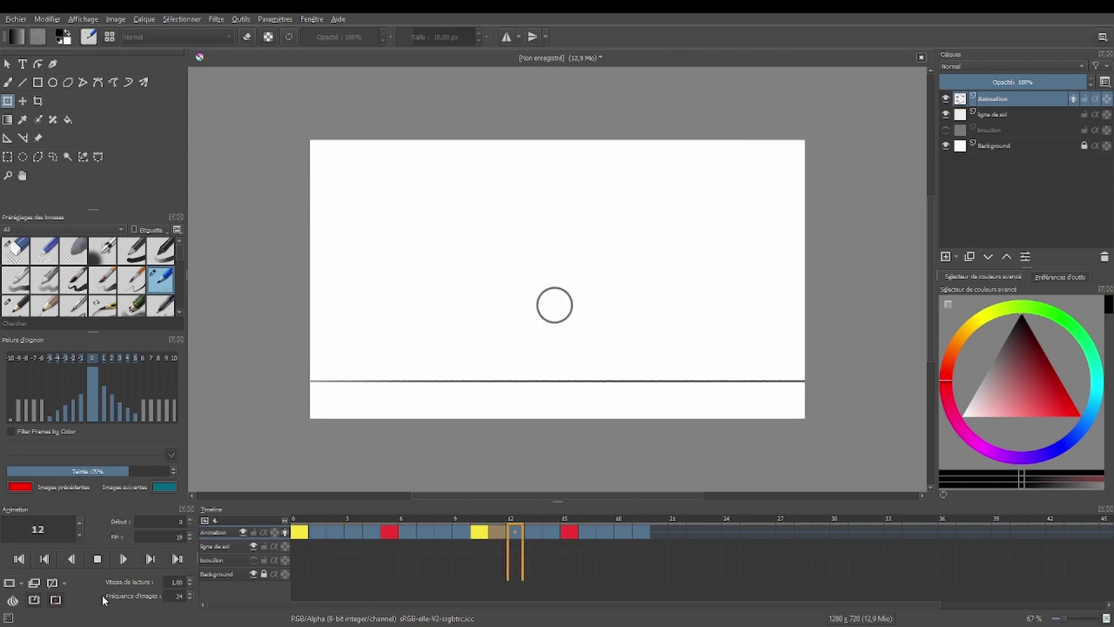
{"action": "left_click", "coordinate": [98, 563]}
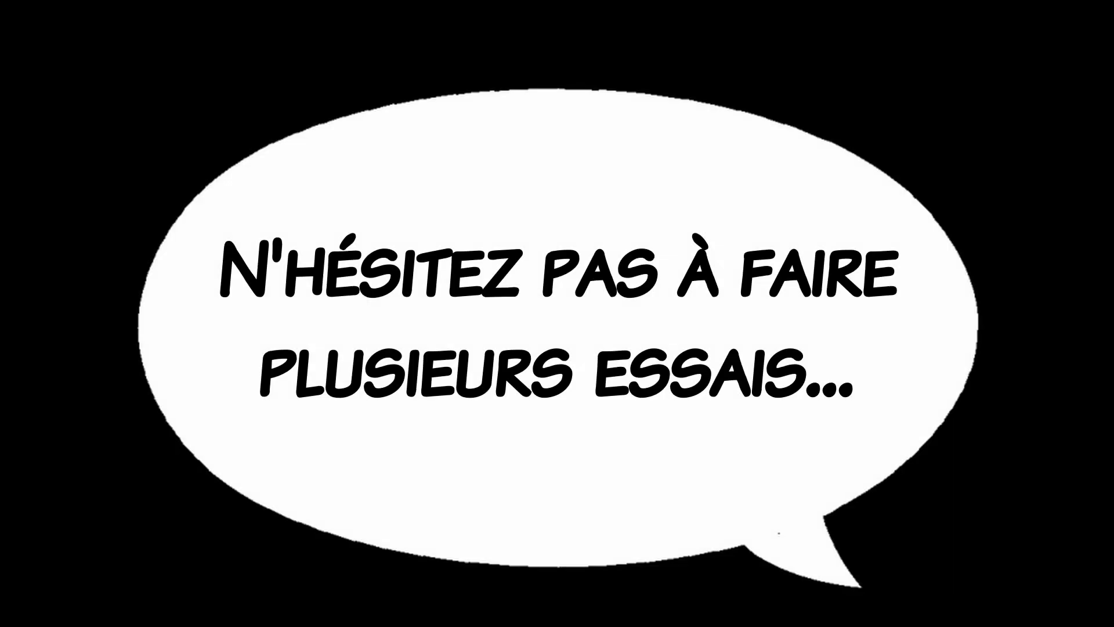